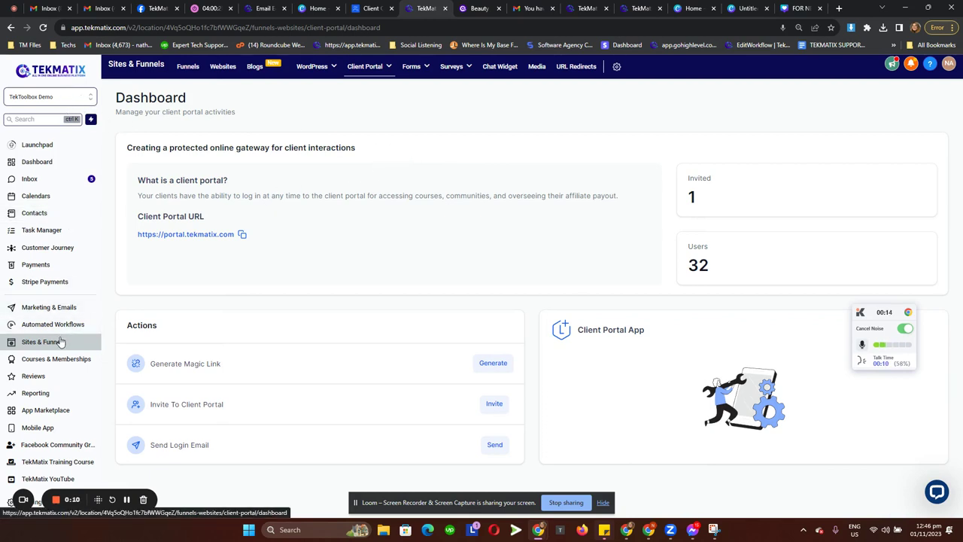
Highlight the dashboard's 1 Invited and 32 Users counts and the Generate Magic Link action.
mouse_move(374, 73)
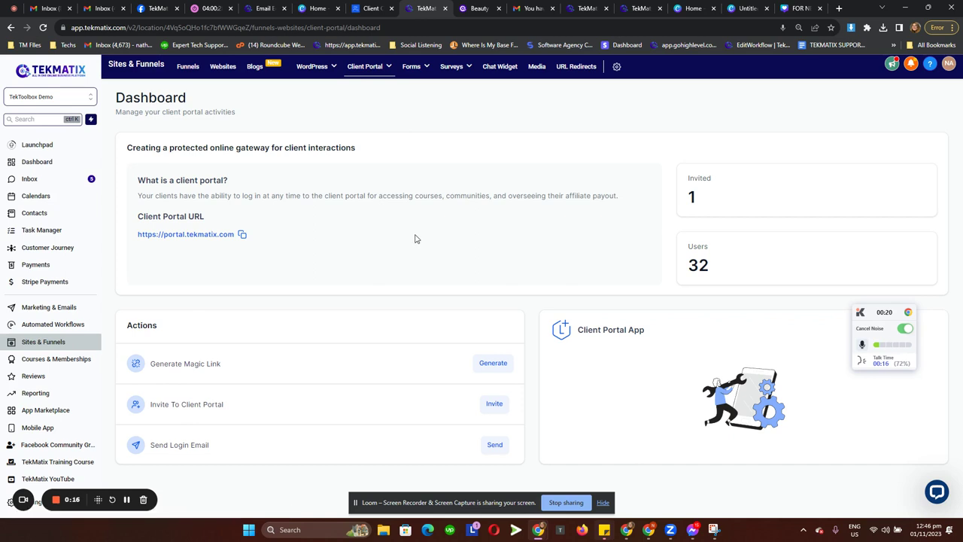
drag(687, 178, 709, 200)
click(709, 201)
drag(689, 248, 708, 259)
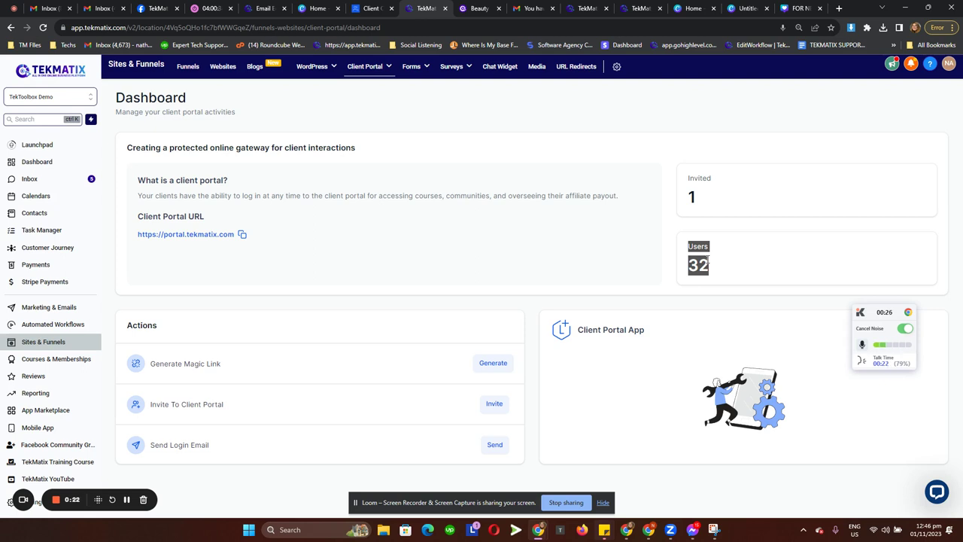
click(694, 257)
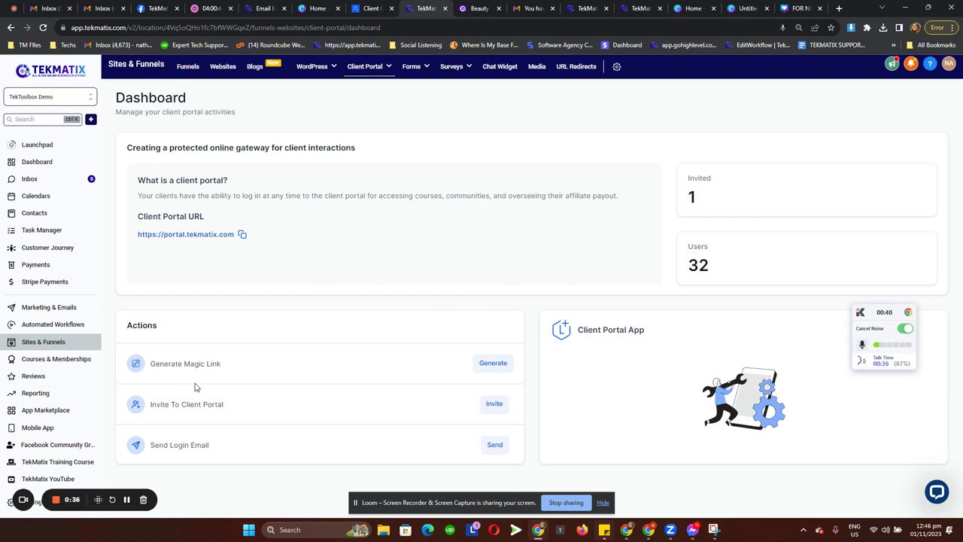
drag(221, 363, 153, 363)
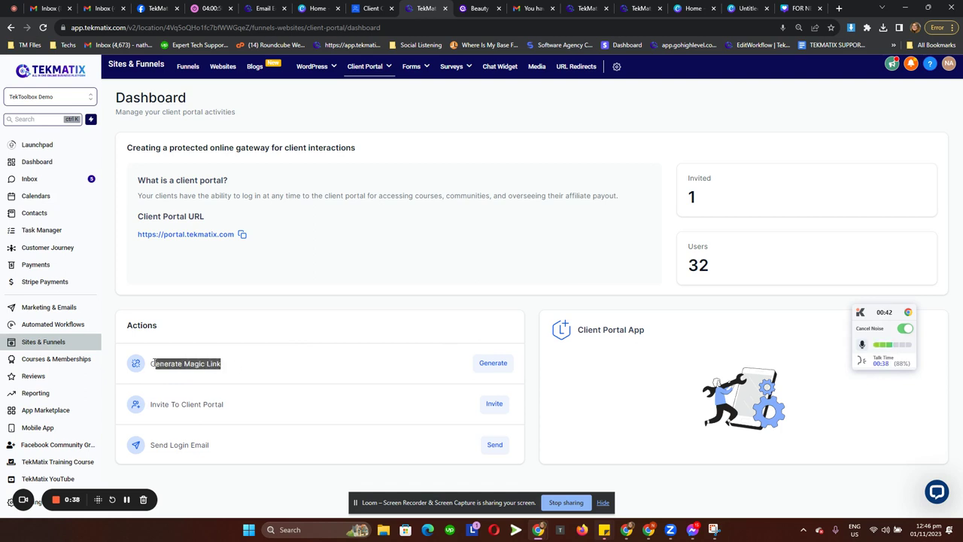
click(254, 325)
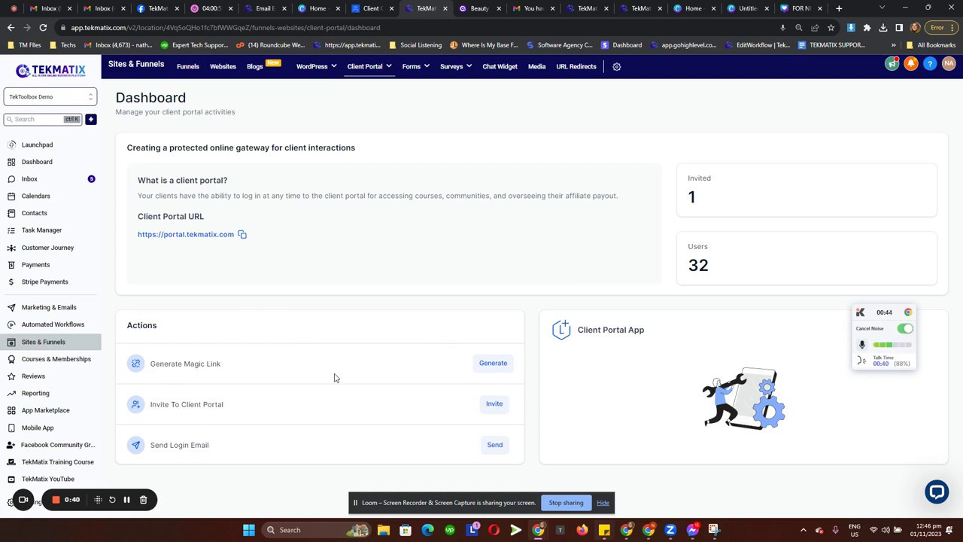
Preview the magic link contact list, then check the Contacts page and its Add Contact form.
click(493, 364)
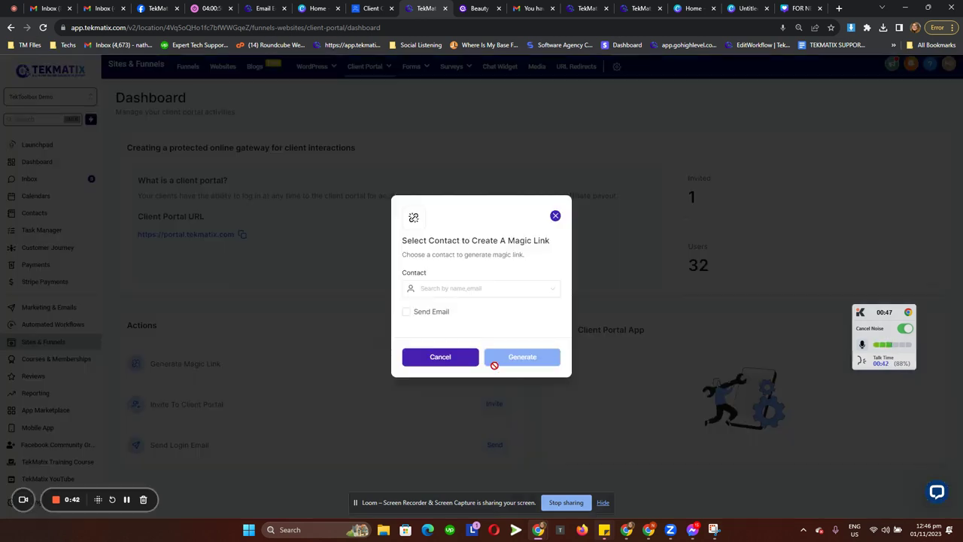
click(447, 291)
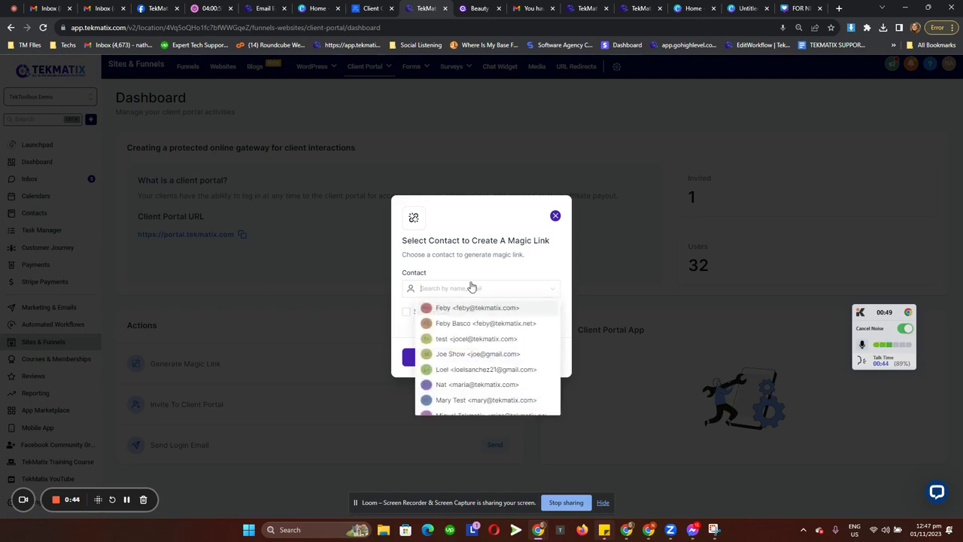
click(556, 217)
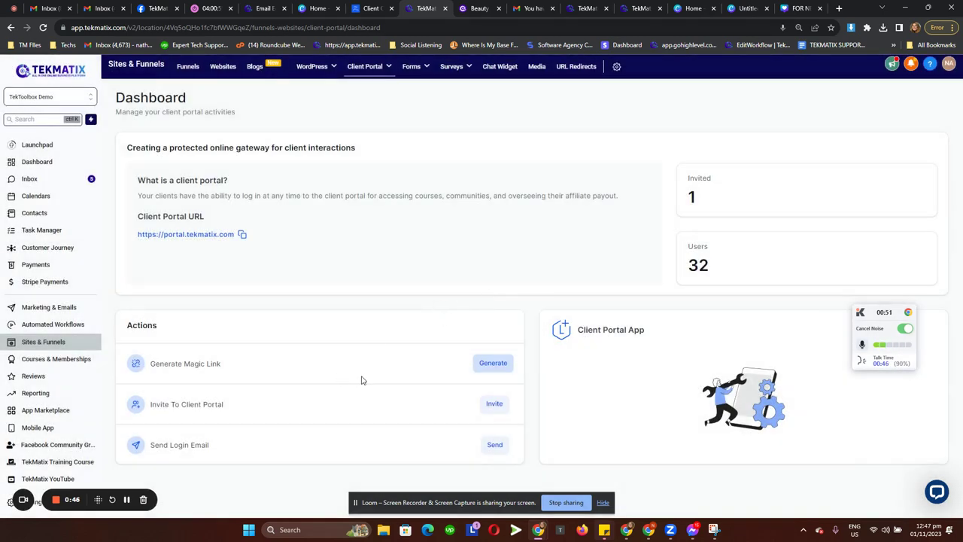
click(42, 222)
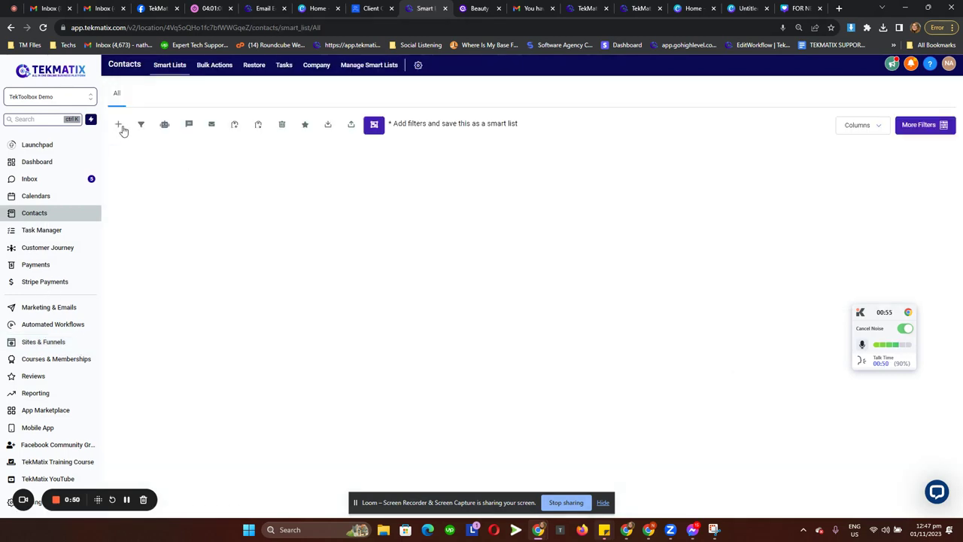
click(117, 125)
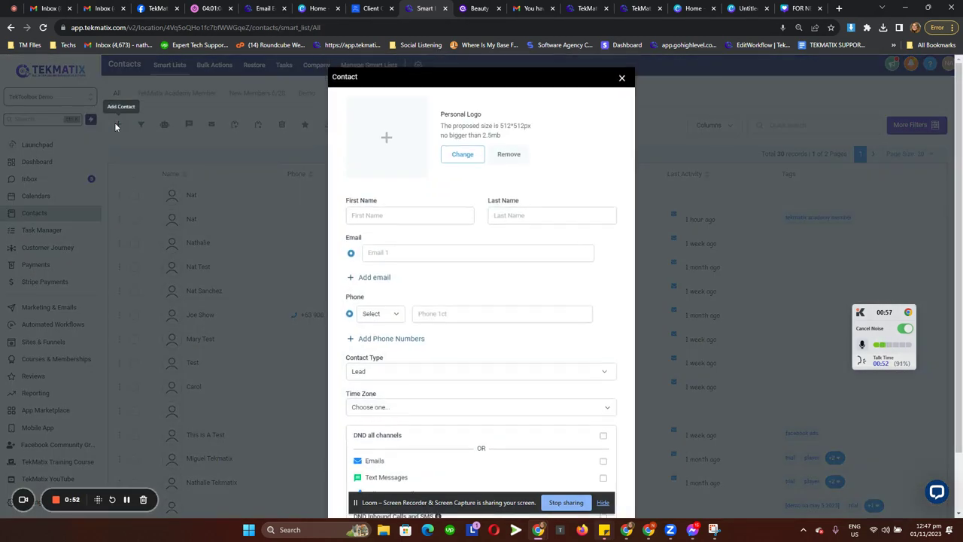
click(215, 194)
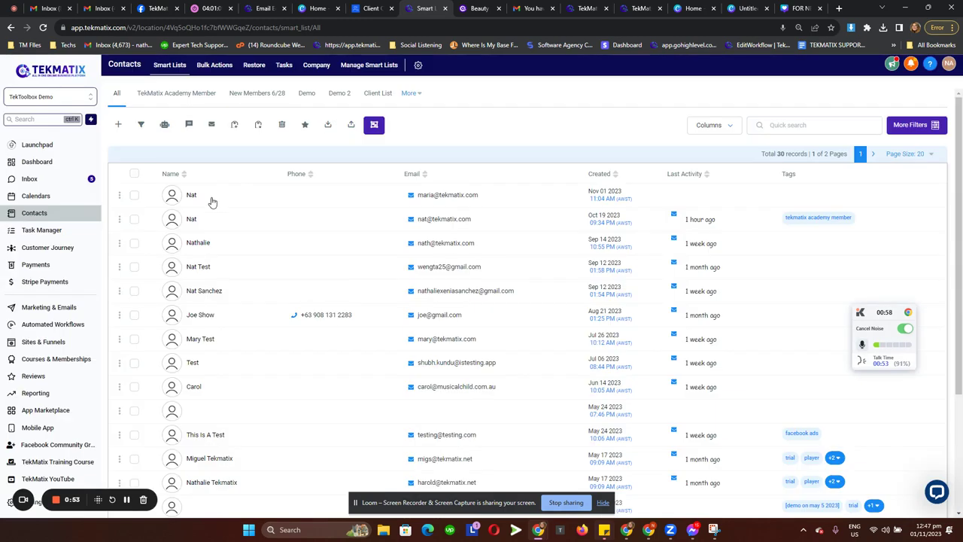
Return to the Client Portal dashboard and tick Send Email in the magic link dialog before closing it.
click(60, 350)
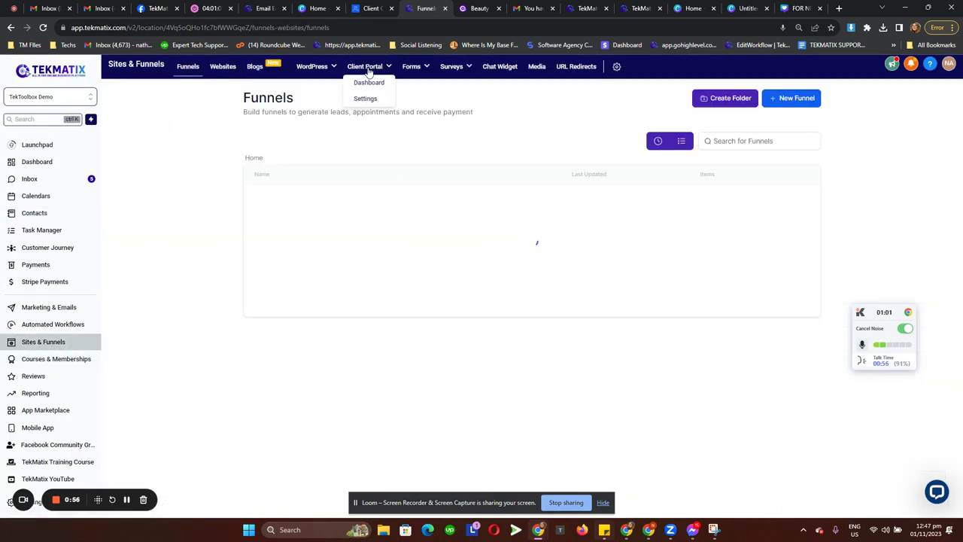
click(371, 85)
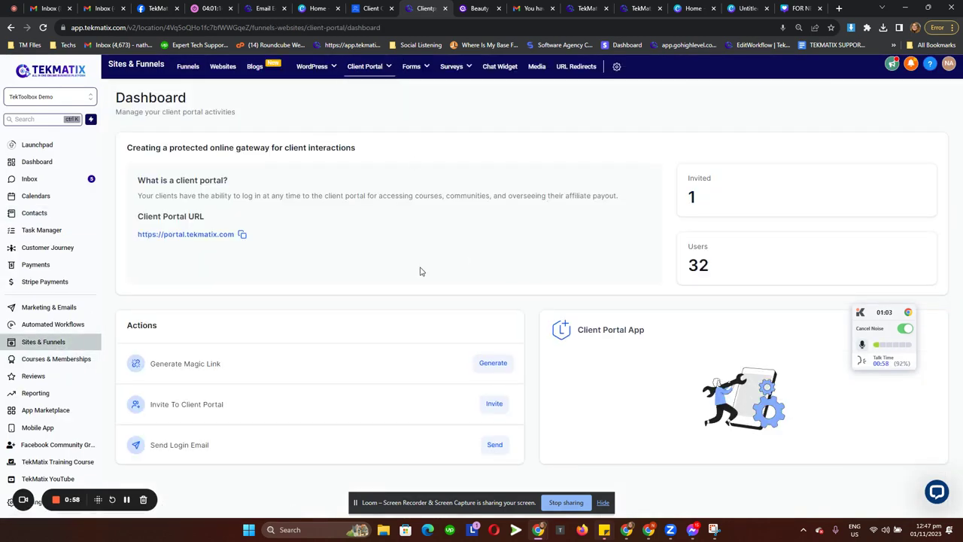
click(493, 363)
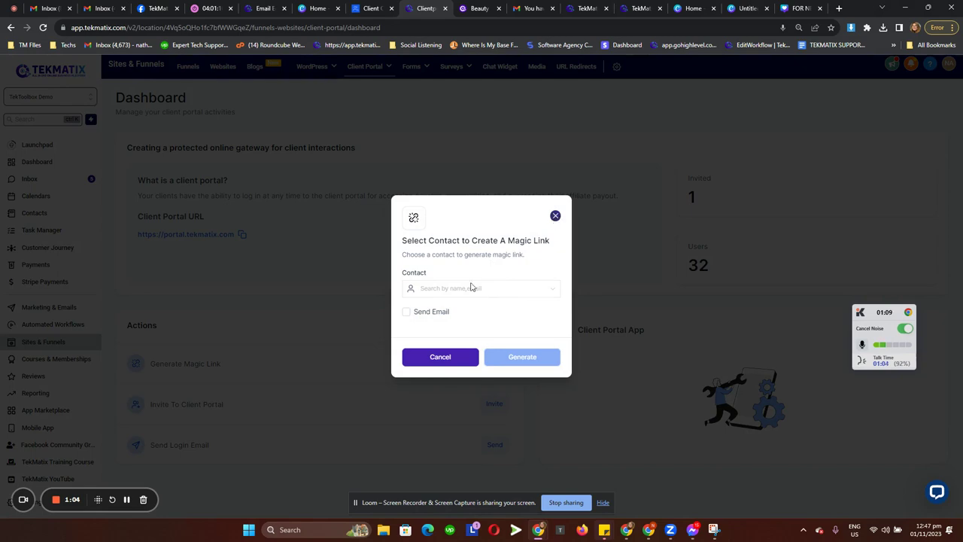
click(436, 313)
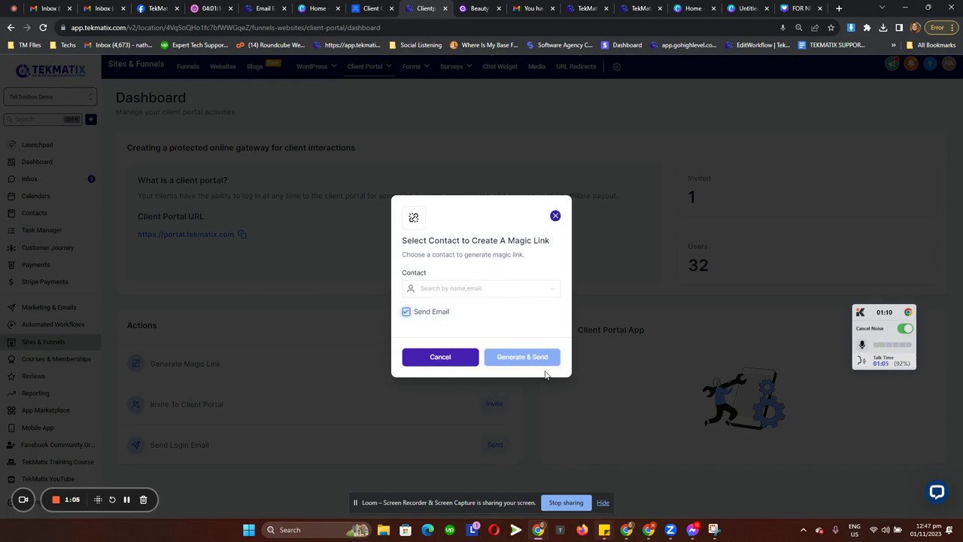
click(555, 218)
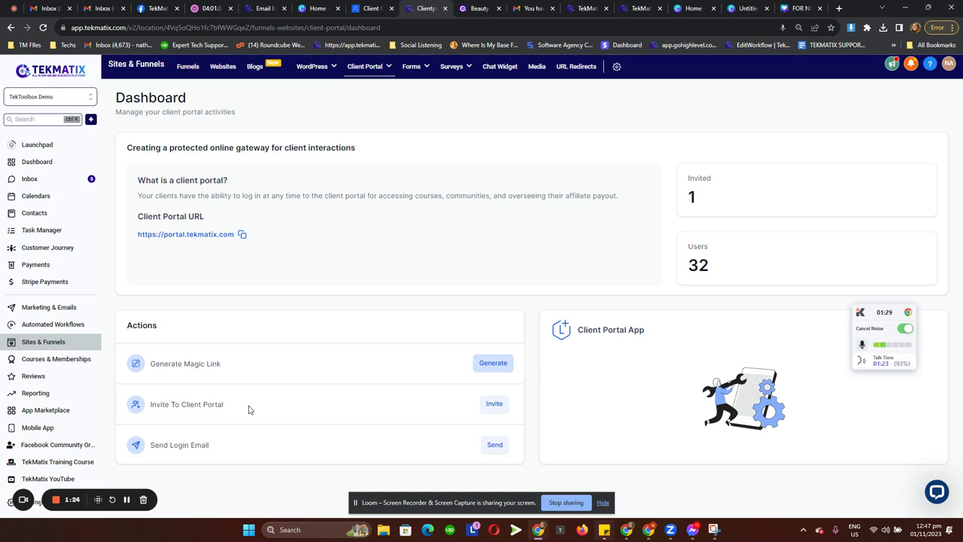
click(494, 404)
click(556, 223)
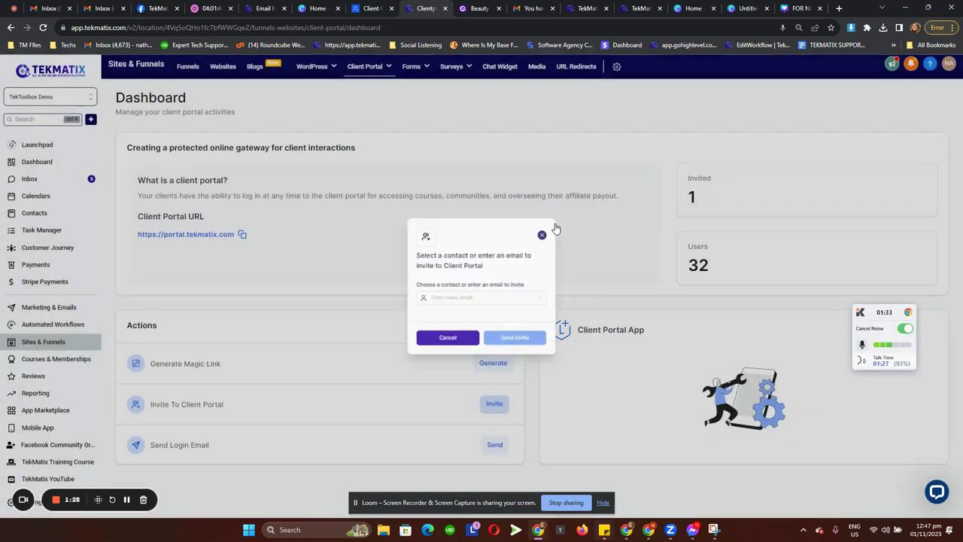
drag(225, 449, 150, 452)
click(232, 450)
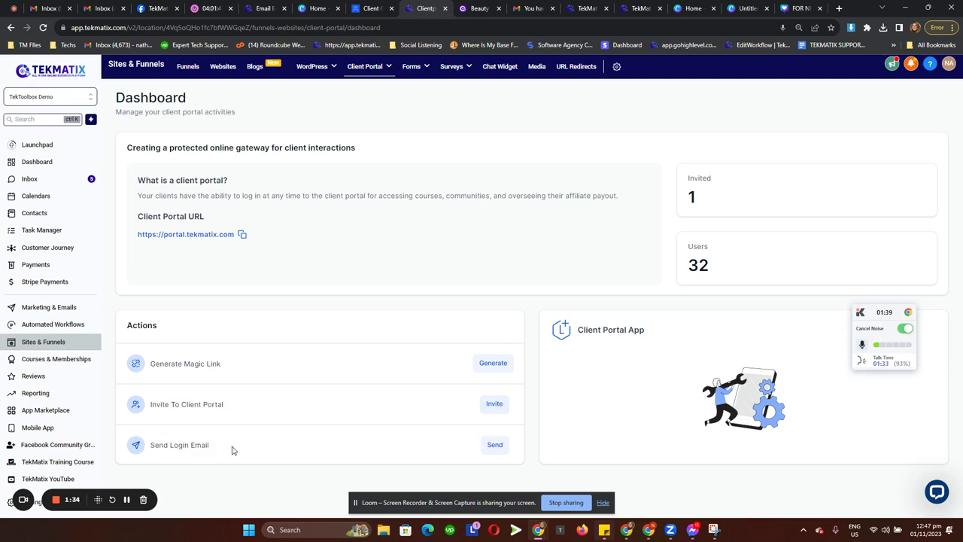
drag(232, 450, 153, 450)
click(277, 444)
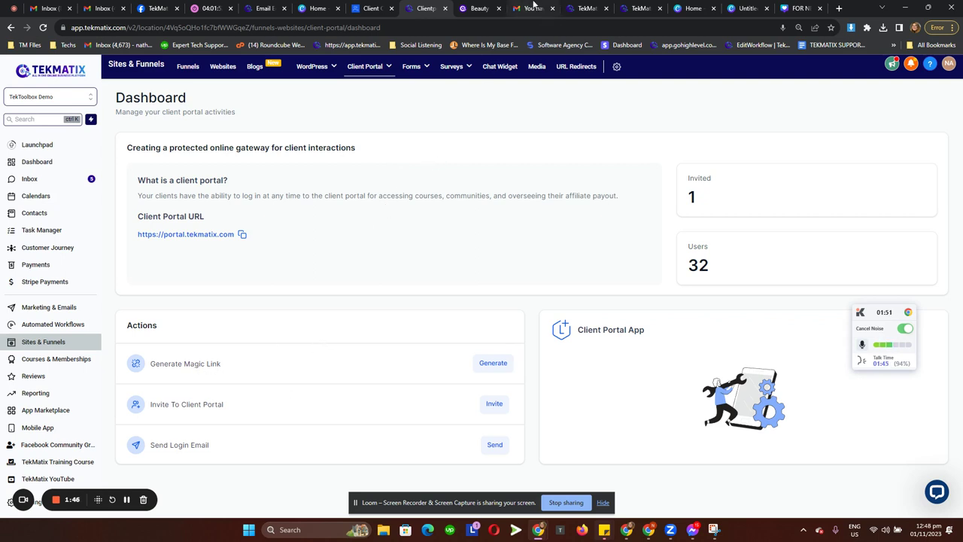
drag(533, 7, 482, 5)
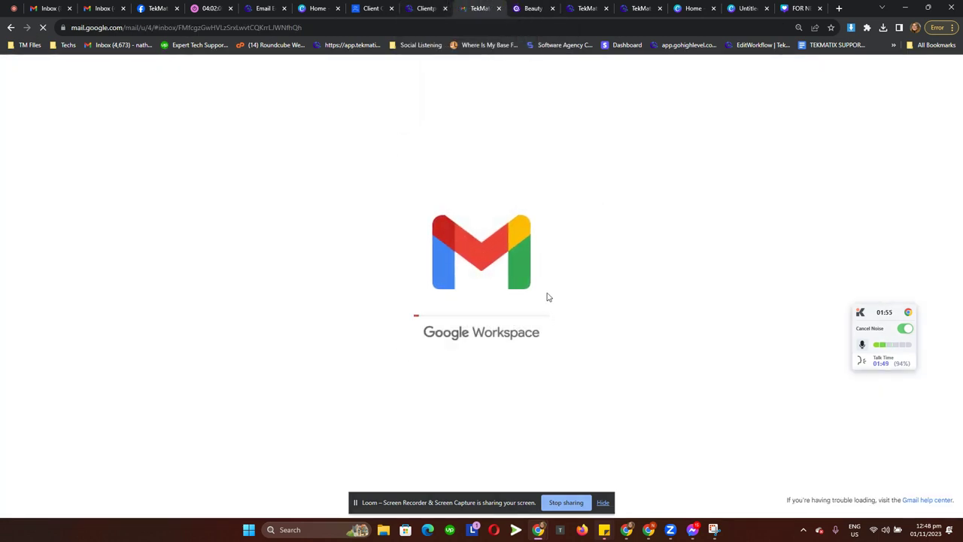
click(427, 8)
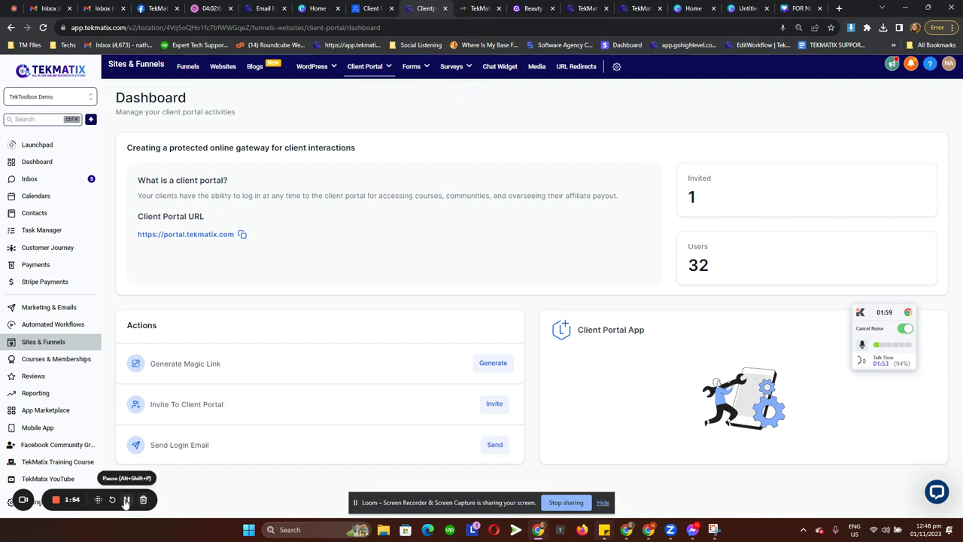
key(ctrl+Tab)
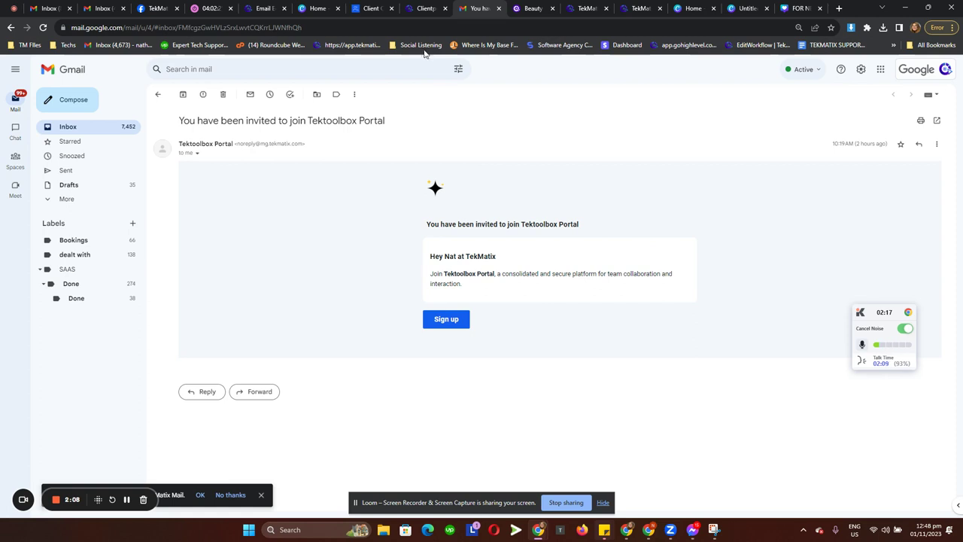
click(424, 11)
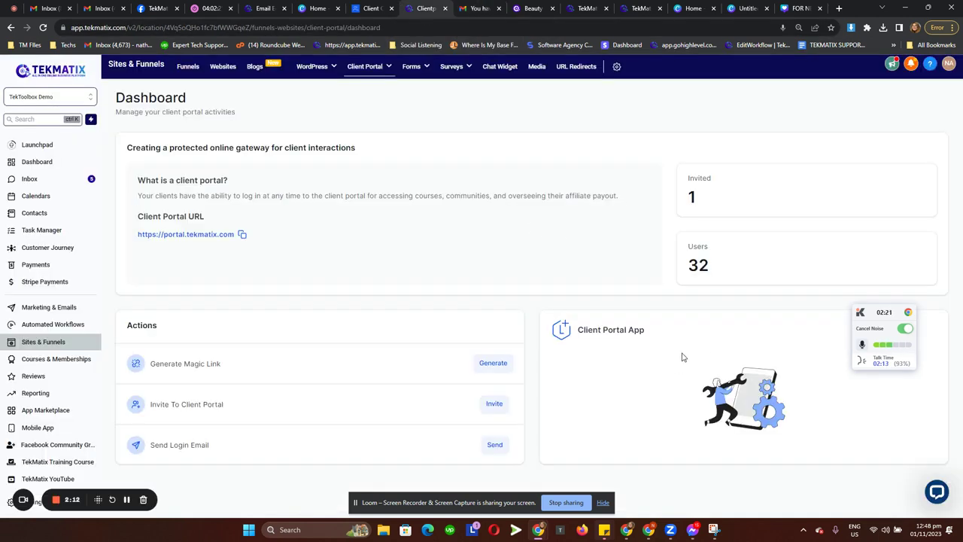
Highlight the Client Portal App heading for emphasis.
drag(658, 331, 577, 331)
click(614, 344)
drag(579, 331, 669, 338)
click(662, 336)
Open the portal's Domain Setup and highlight the subdomain, CNAME target and A record values.
mouse_move(365, 68)
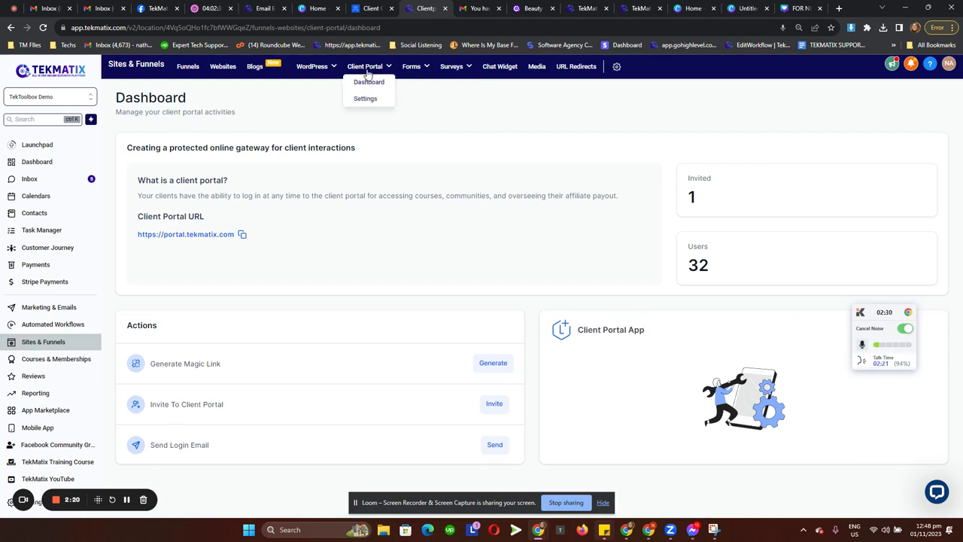
click(368, 100)
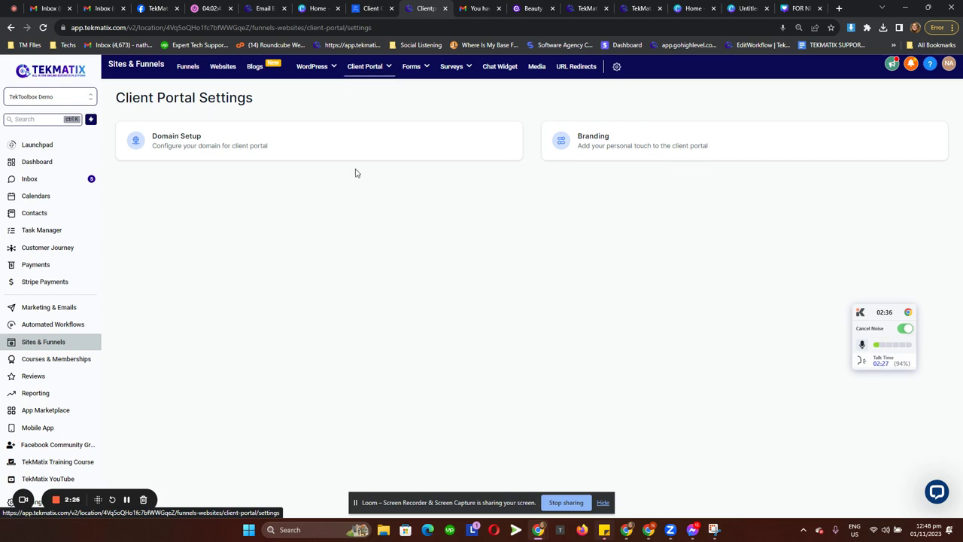
click(263, 149)
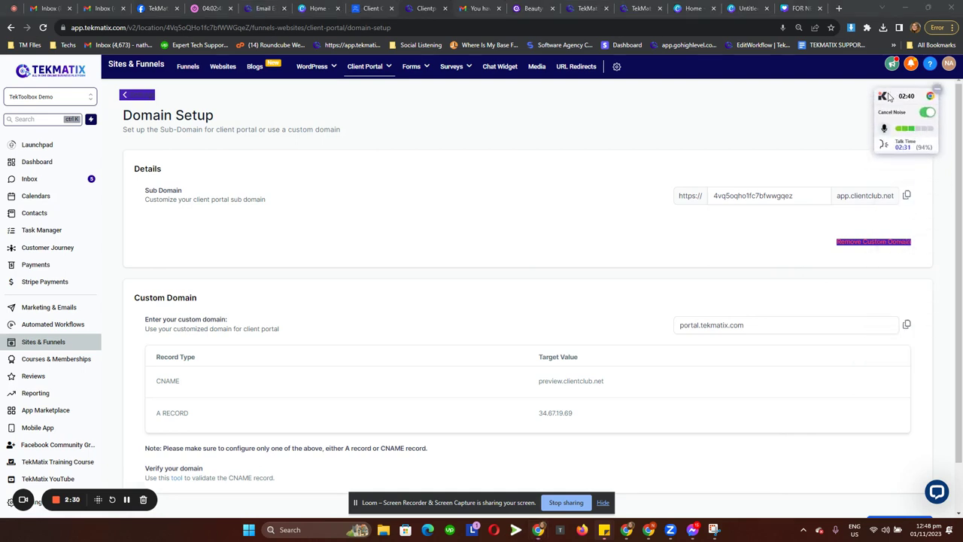
drag(794, 196, 739, 249)
click(738, 249)
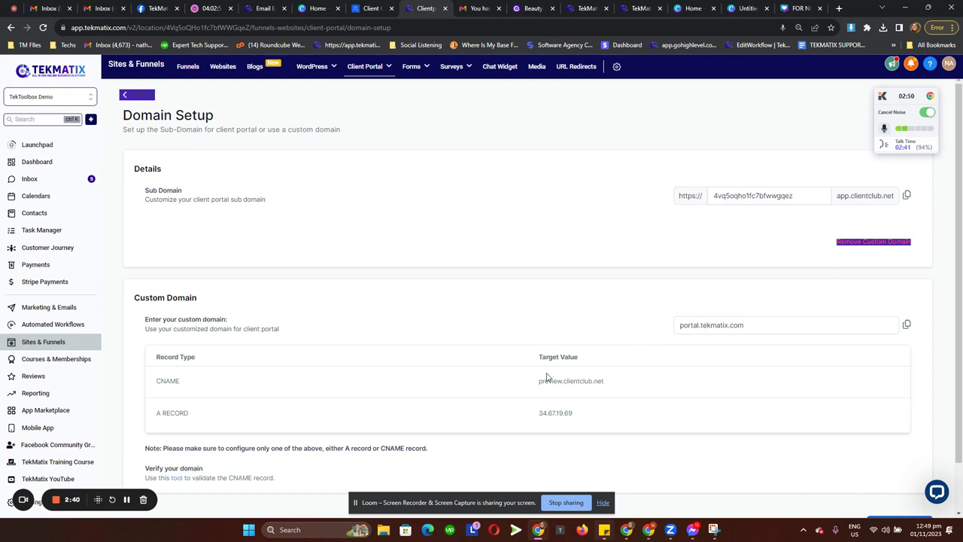
drag(534, 384, 615, 387)
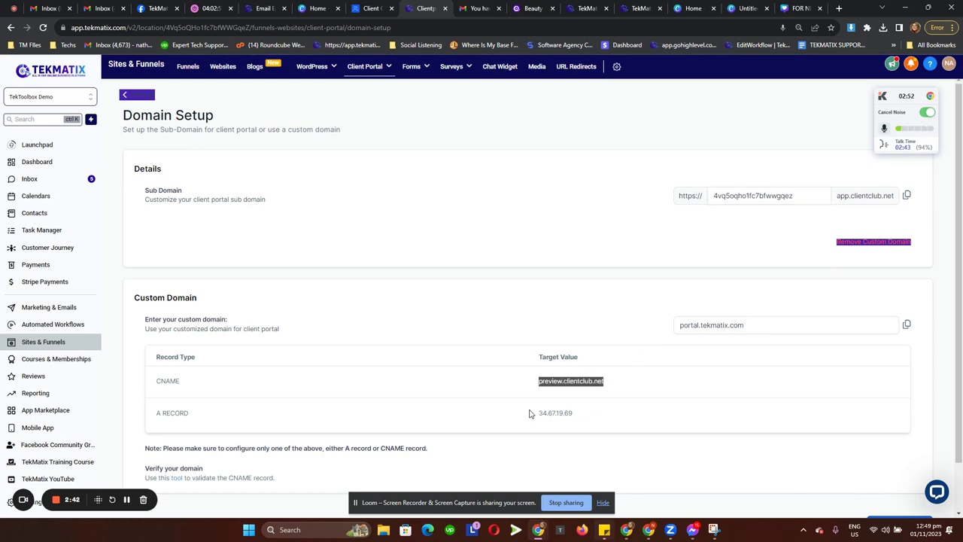
drag(531, 413, 595, 415)
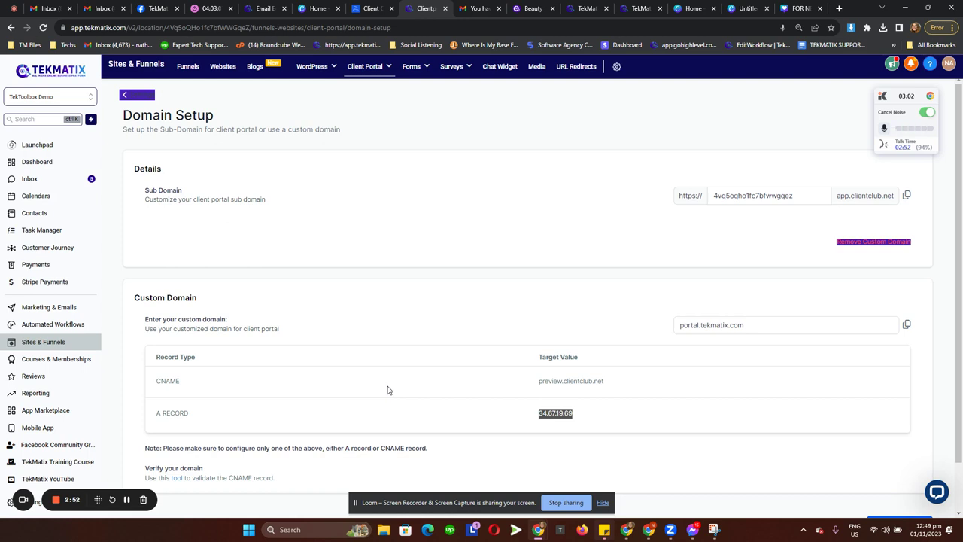
Copy the custom domain portal.tekmatix.com and paste it into a new browser tab.
drag(752, 325, 661, 325)
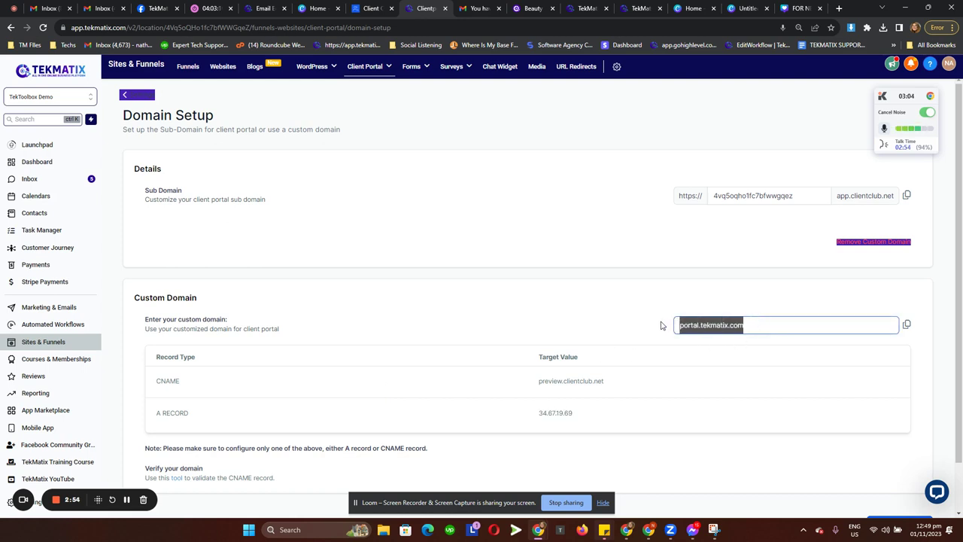
click(839, 10)
key(ctrl+v)
Load portal.tekmatix.com and reorder its tab, landing on the Beauty Membership community home.
key(Return)
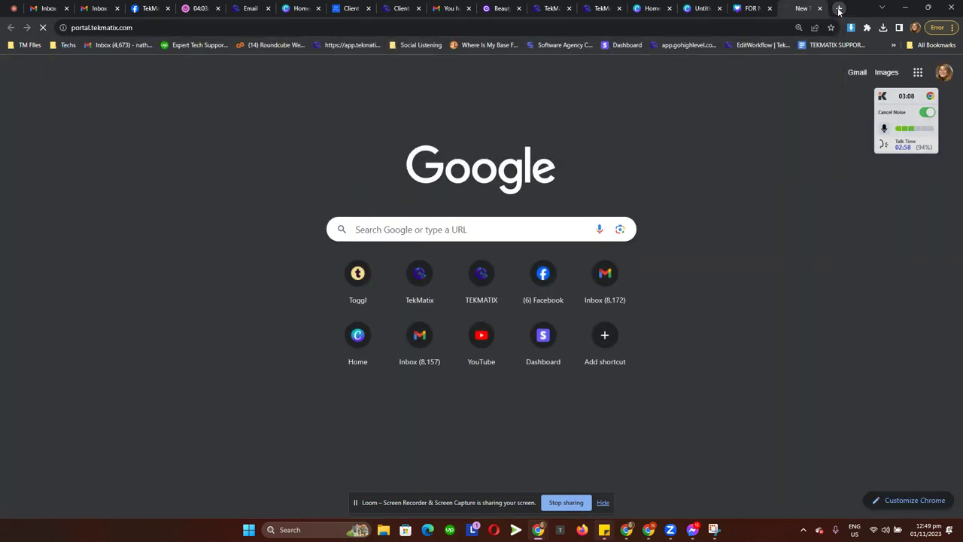
drag(799, 8, 457, 5)
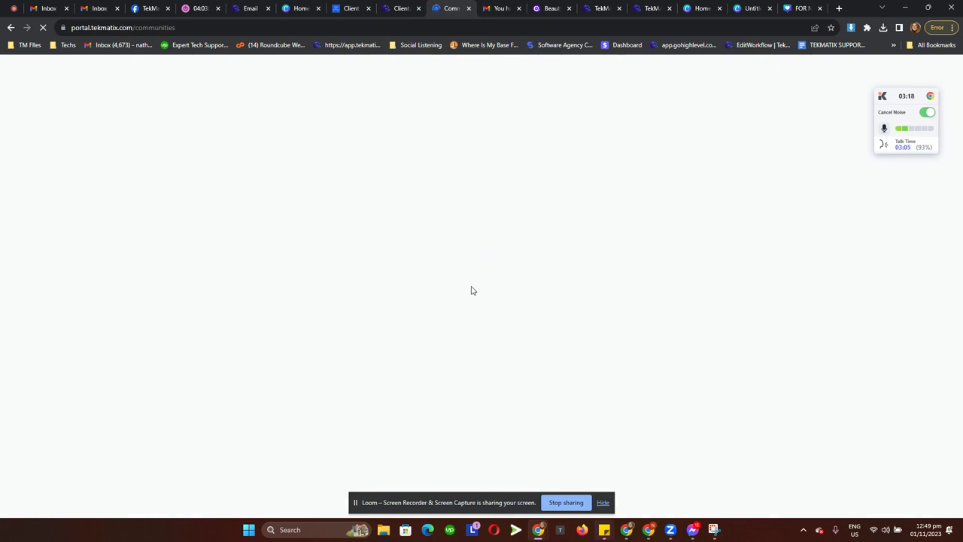
drag(933, 91, 843, 258)
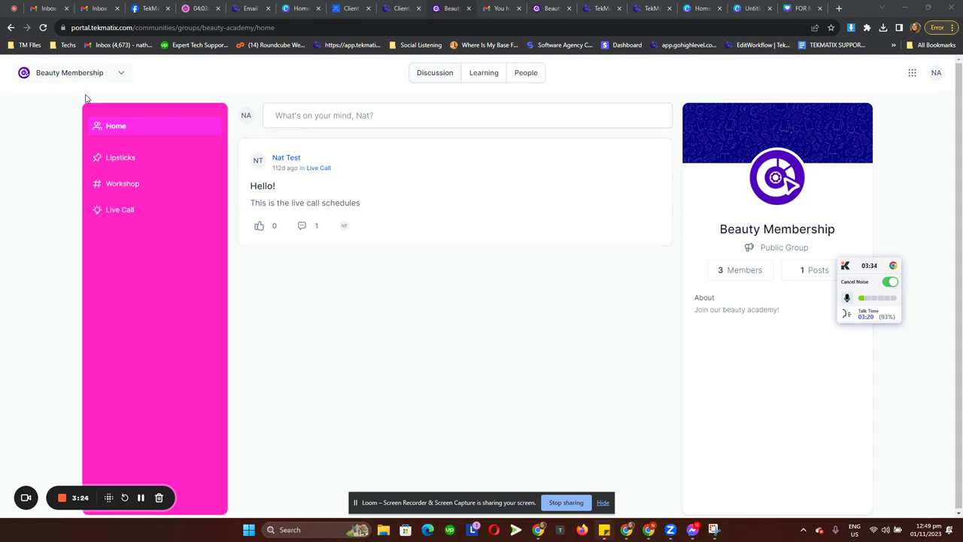
Check the group switcher list without switching, then view the empty Beauty Membership Learning page.
click(103, 79)
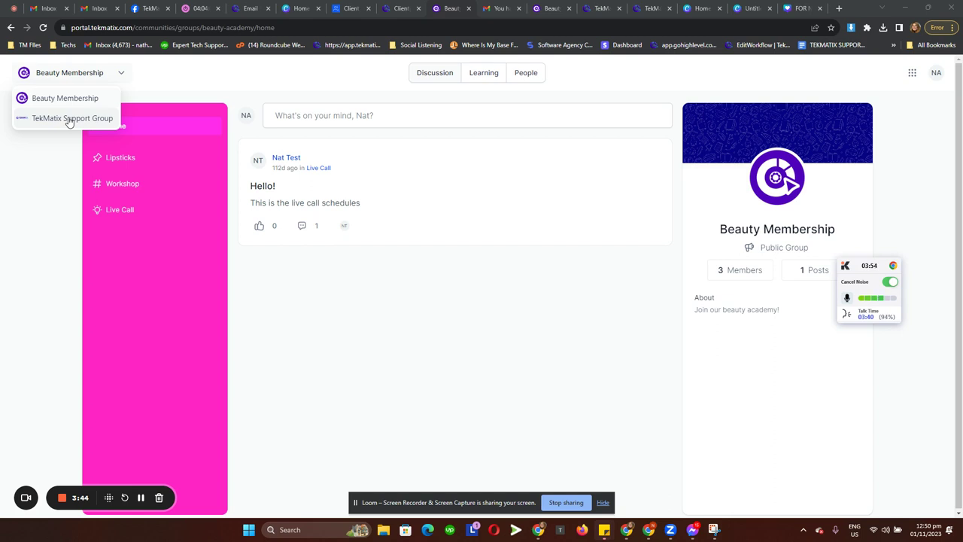
click(271, 73)
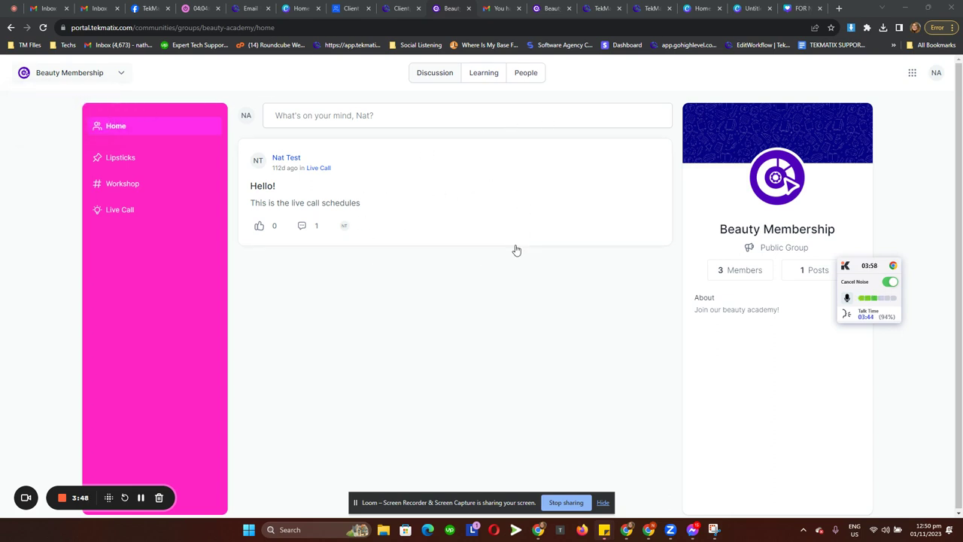
click(484, 78)
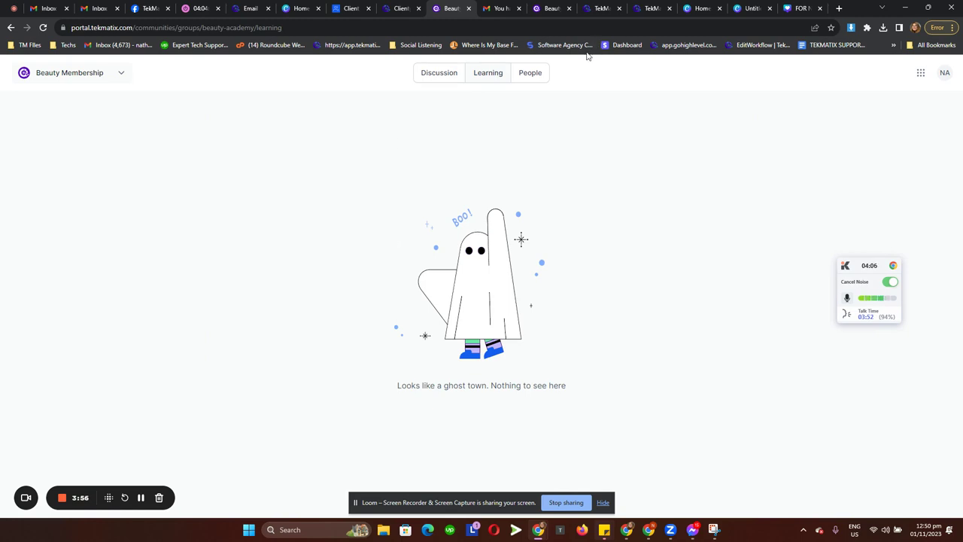
View the People tab, open the second and third members' profiles, then return to Discussion.
click(536, 77)
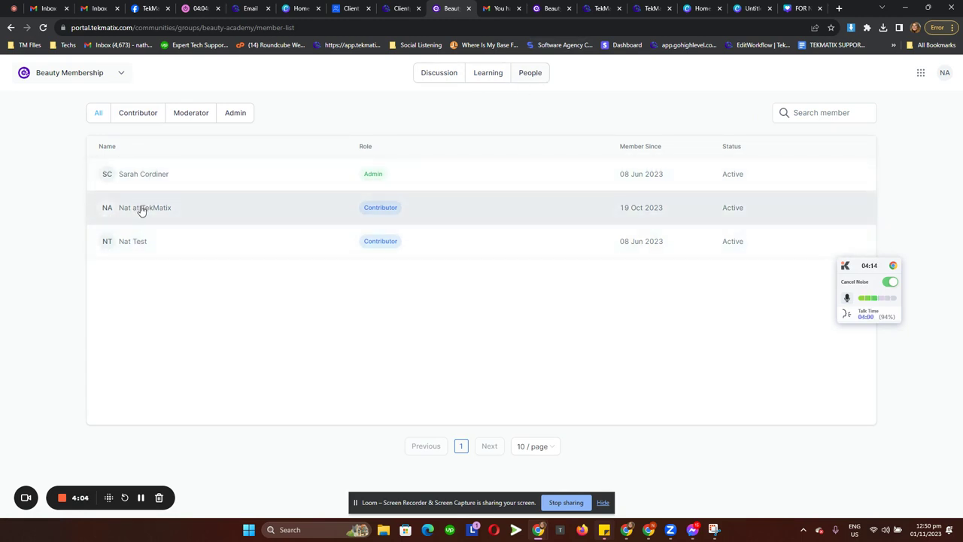
click(140, 210)
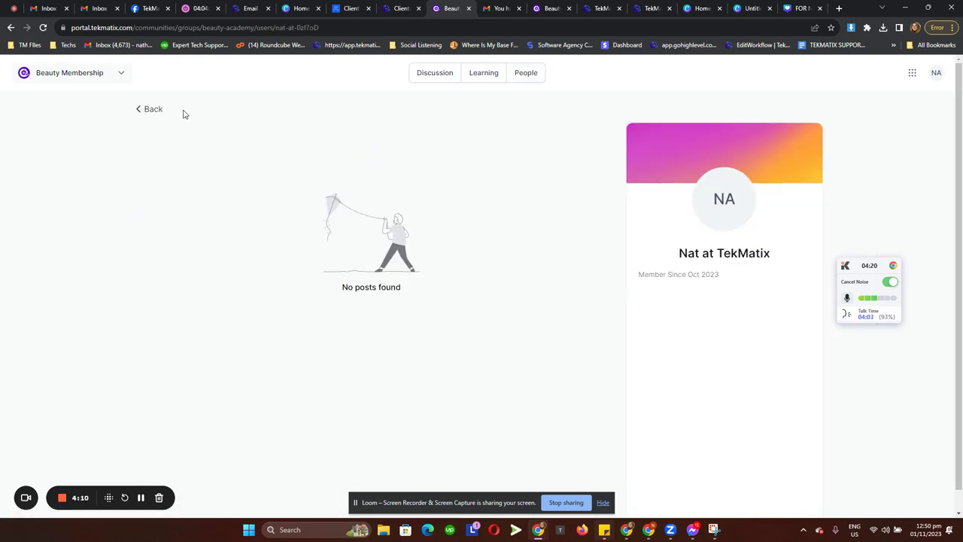
click(147, 109)
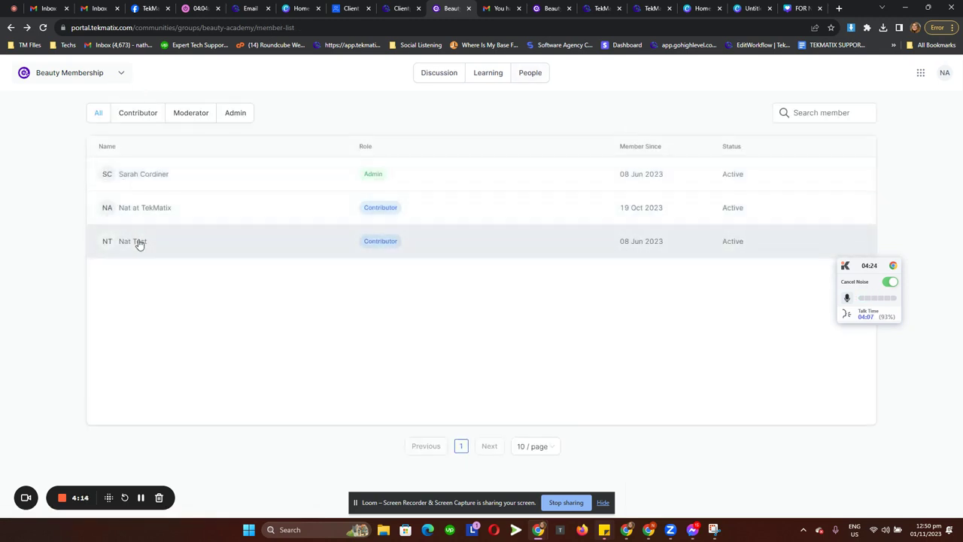
click(138, 243)
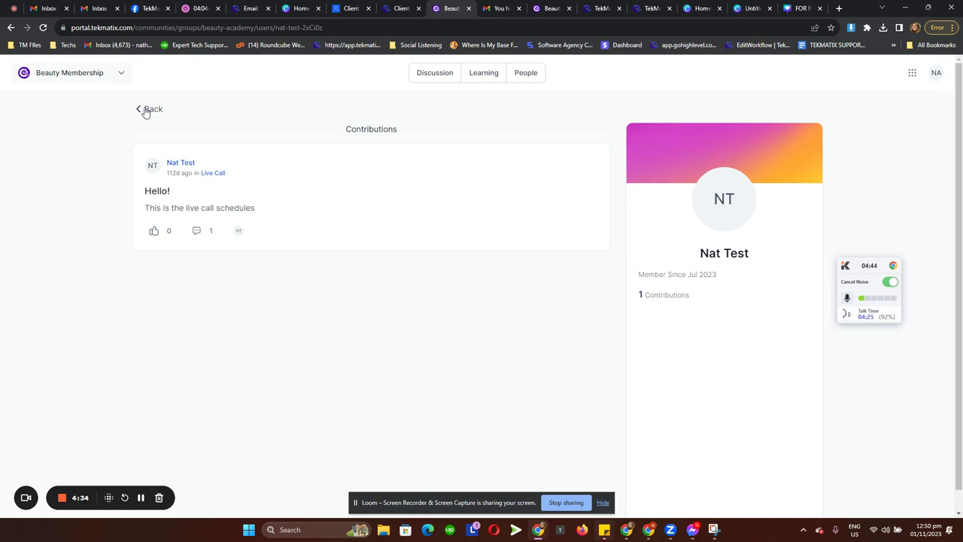
click(146, 111)
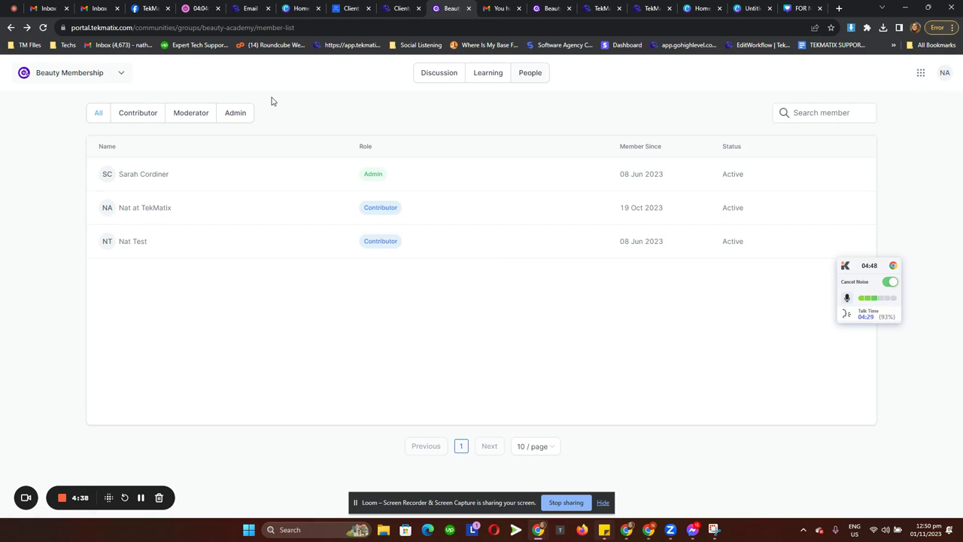
click(454, 79)
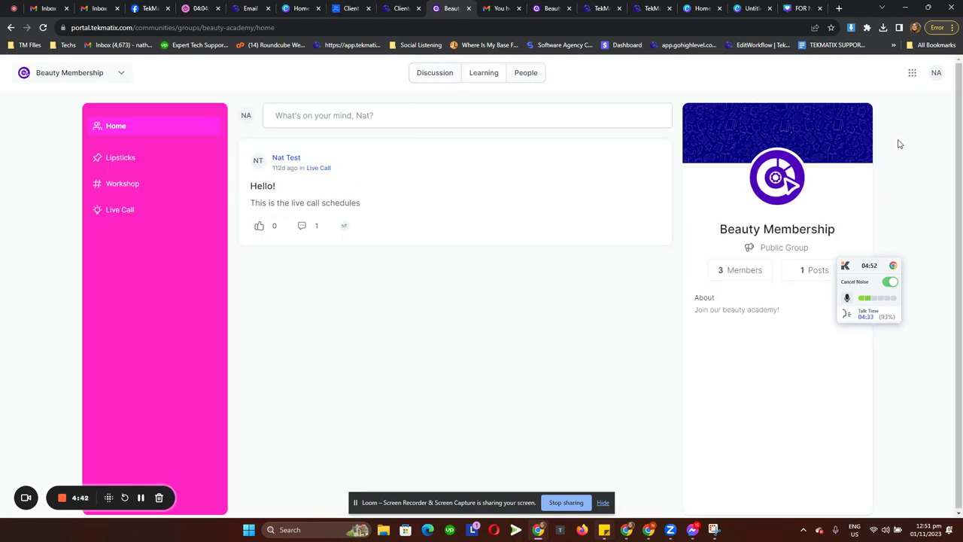
Choose Affiliates from the apps grid to reach the affiliate dashboard.
click(912, 74)
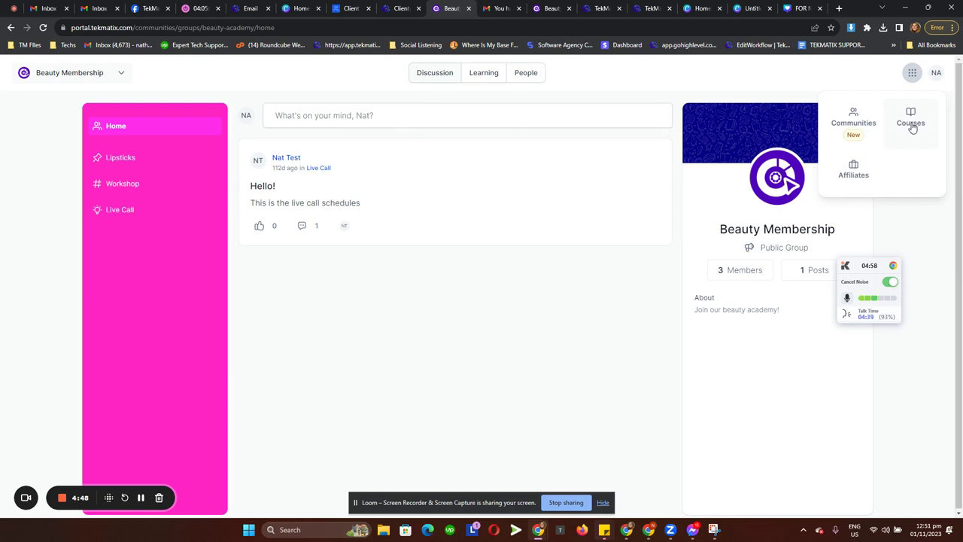
click(851, 182)
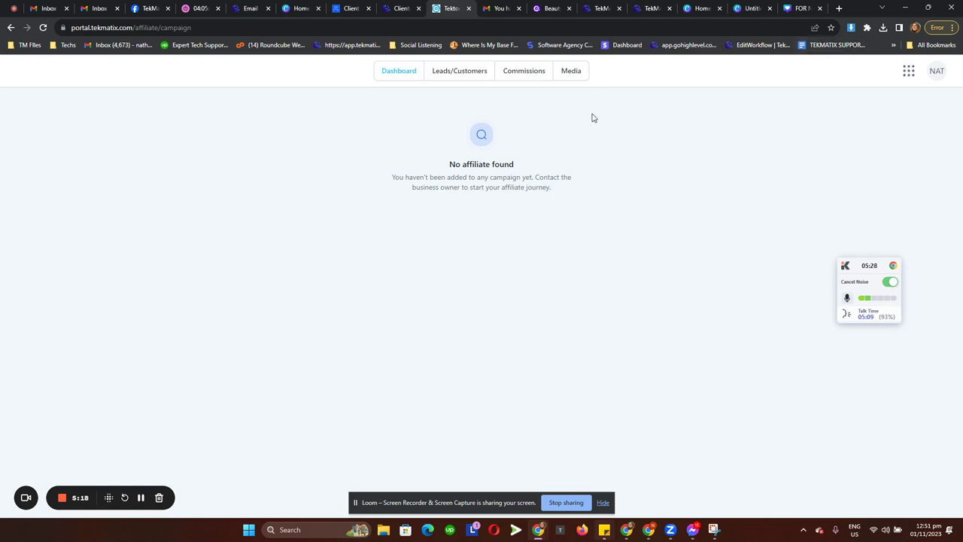
Step through the affiliate Leads/Customers, Commissions and Media tabs.
click(465, 79)
click(531, 80)
click(571, 77)
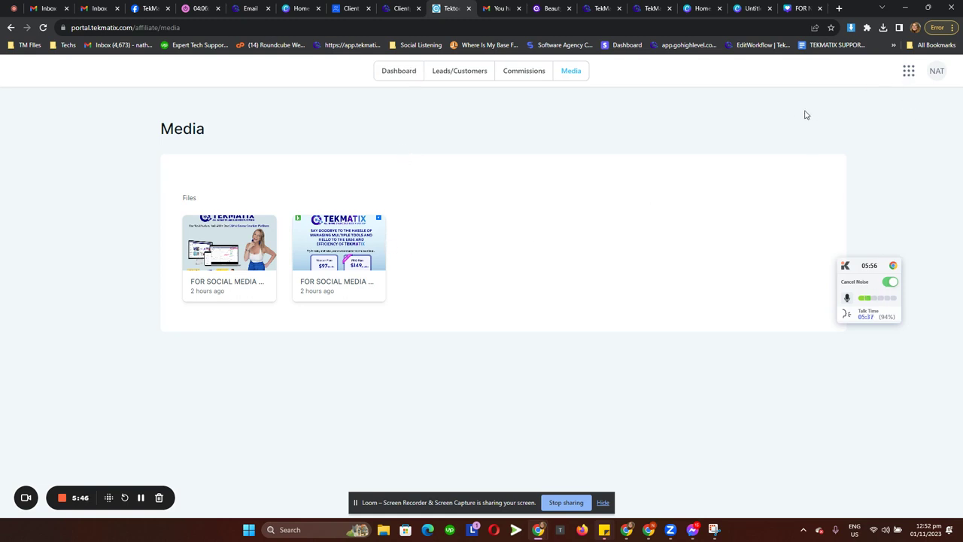
Go to Courses from the apps menu, preview the Name of this resource offer, then close it.
click(910, 74)
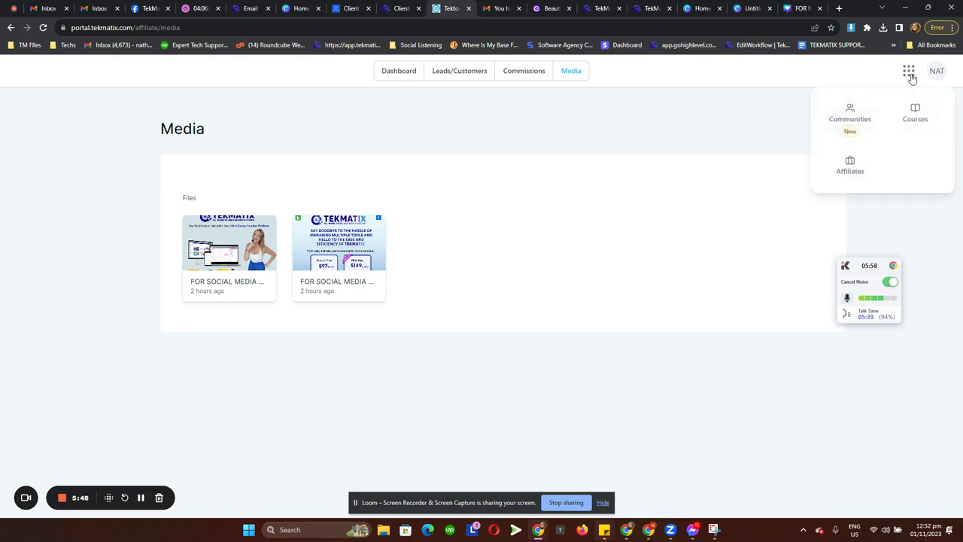
click(919, 127)
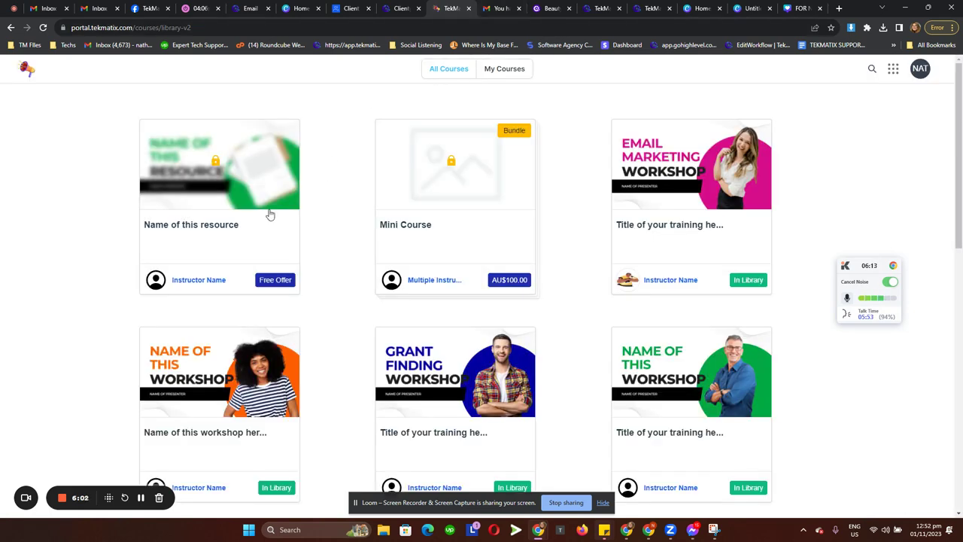
click(196, 188)
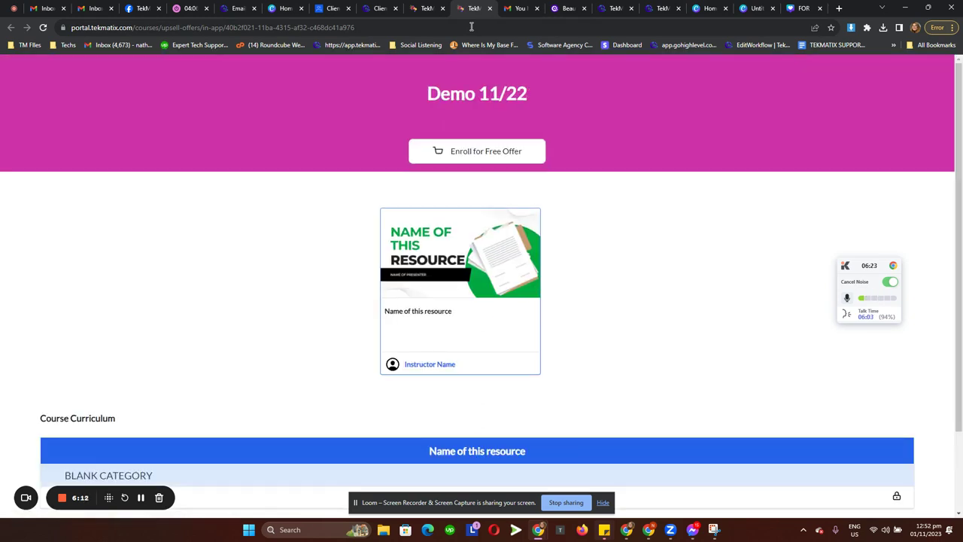
scroll(429, 106, down, 1)
scroll(436, 110, up, 1)
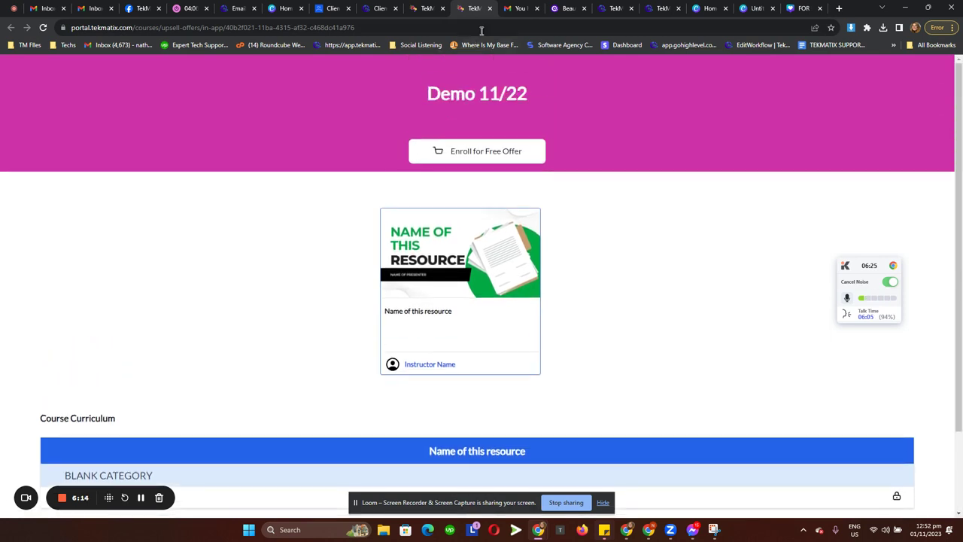
click(489, 8)
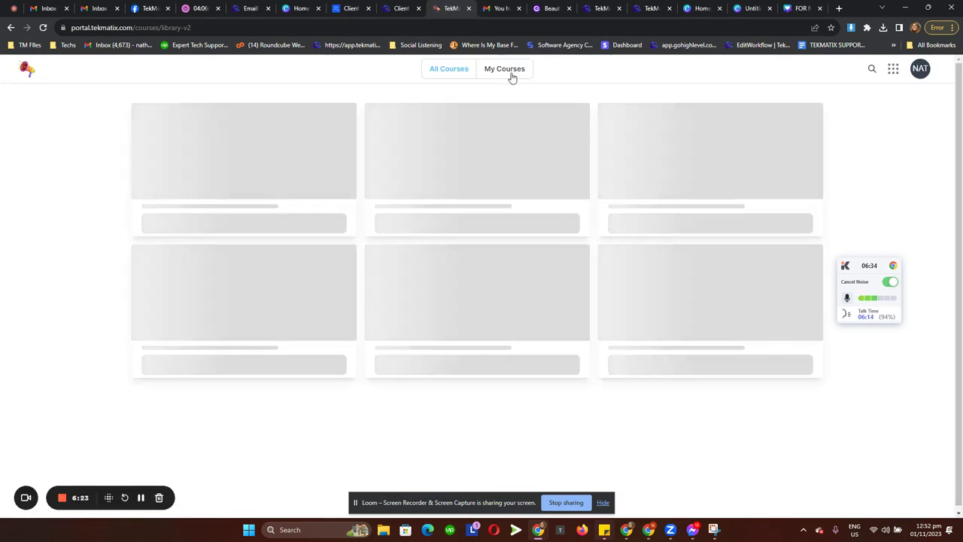
Scroll through My Courses, then switch to Communities from the apps grid.
click(510, 74)
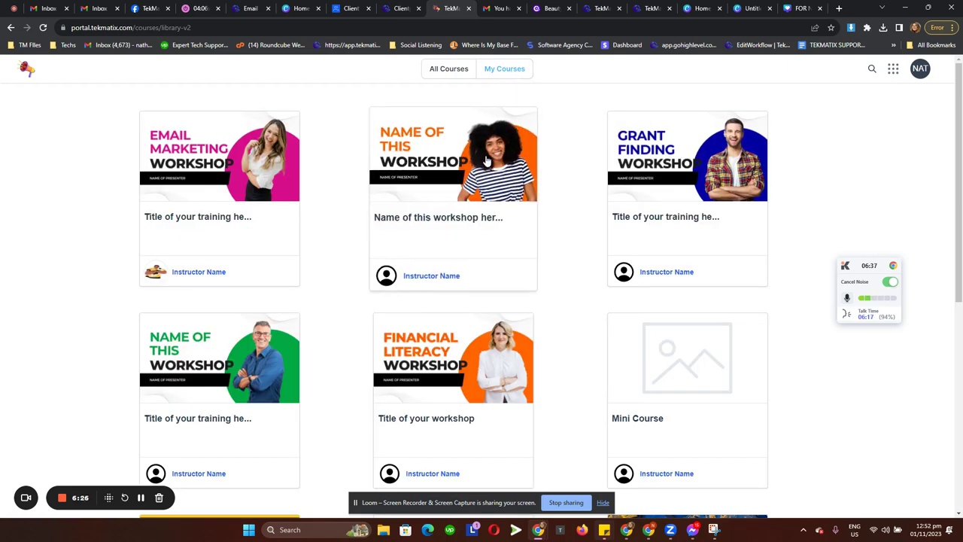
scroll(485, 159, down, 5)
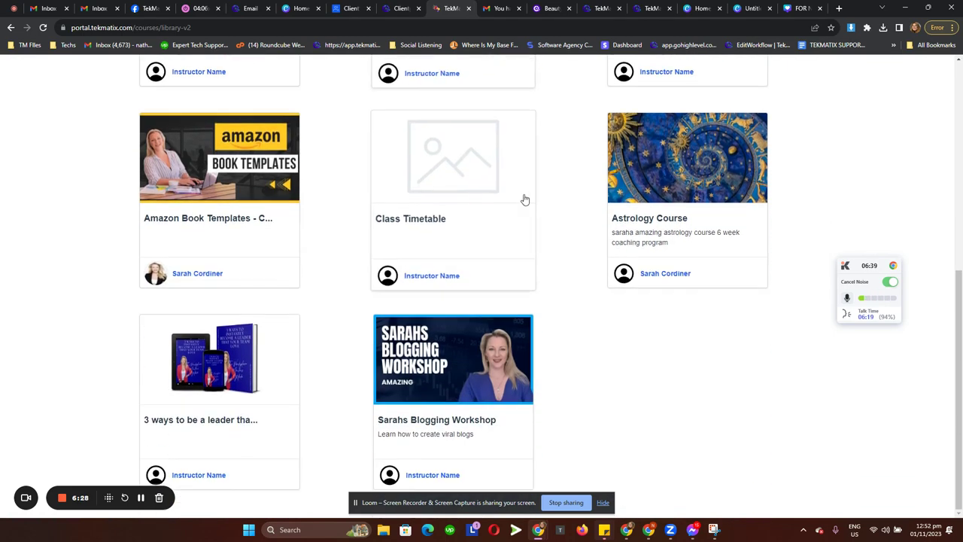
scroll(565, 208, up, 5)
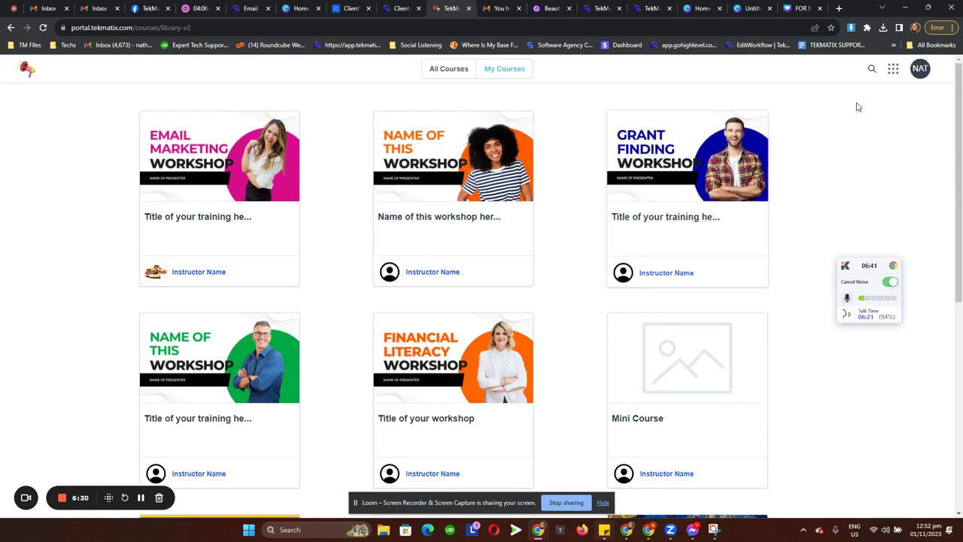
click(893, 70)
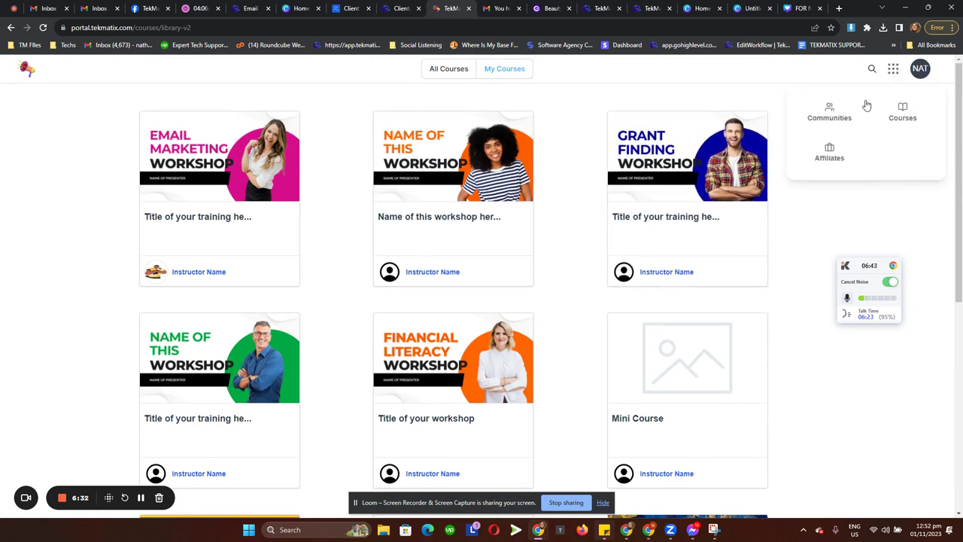
click(833, 115)
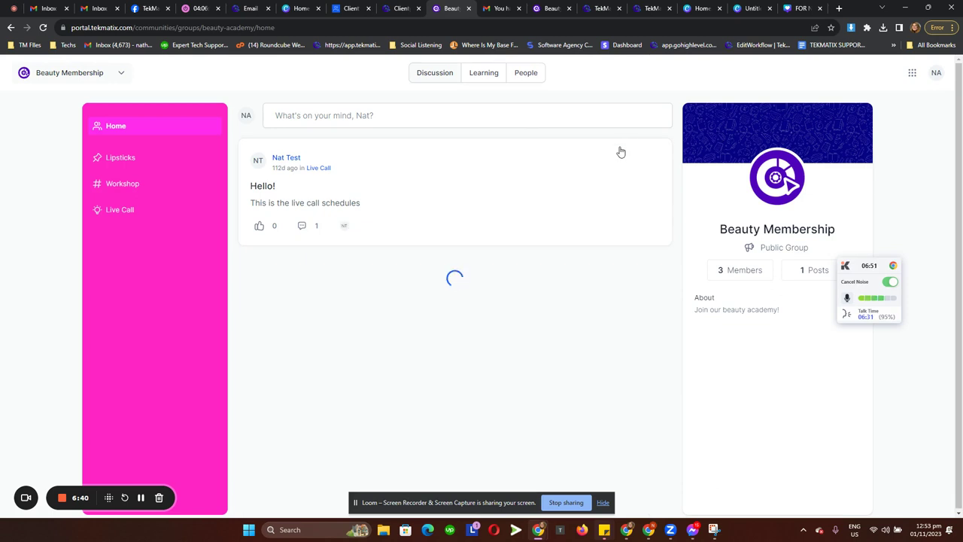
Move between the domain setup page, Client Portal Settings overview and Beauty Membership tab.
click(399, 8)
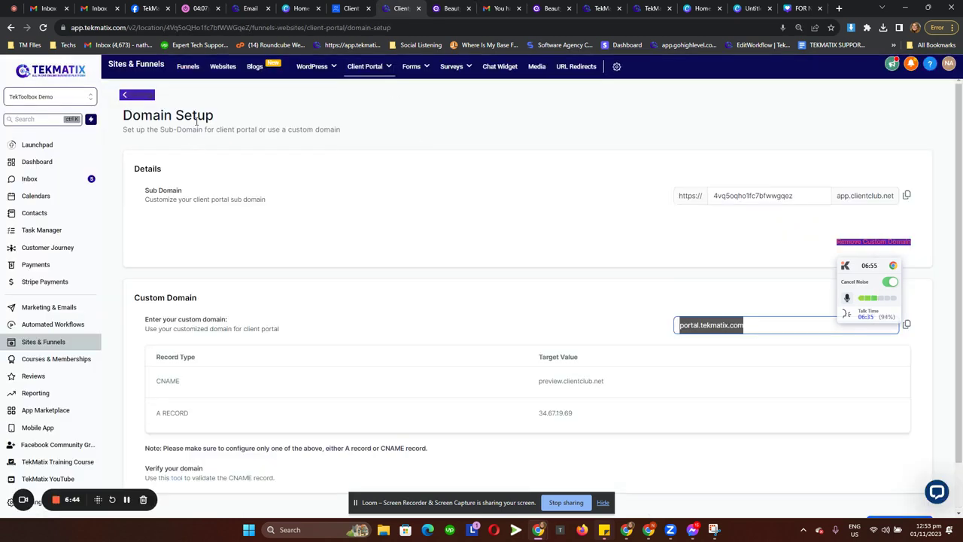
click(151, 96)
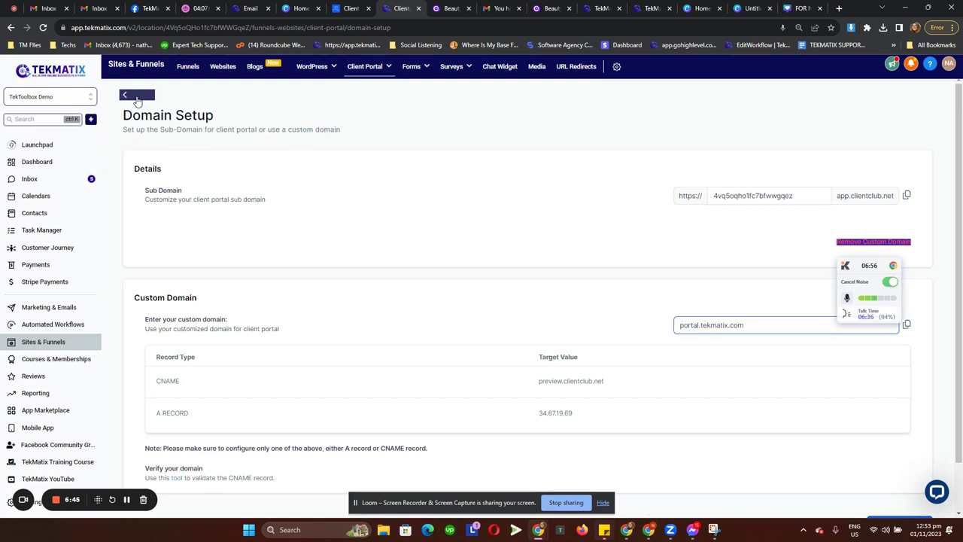
click(456, 7)
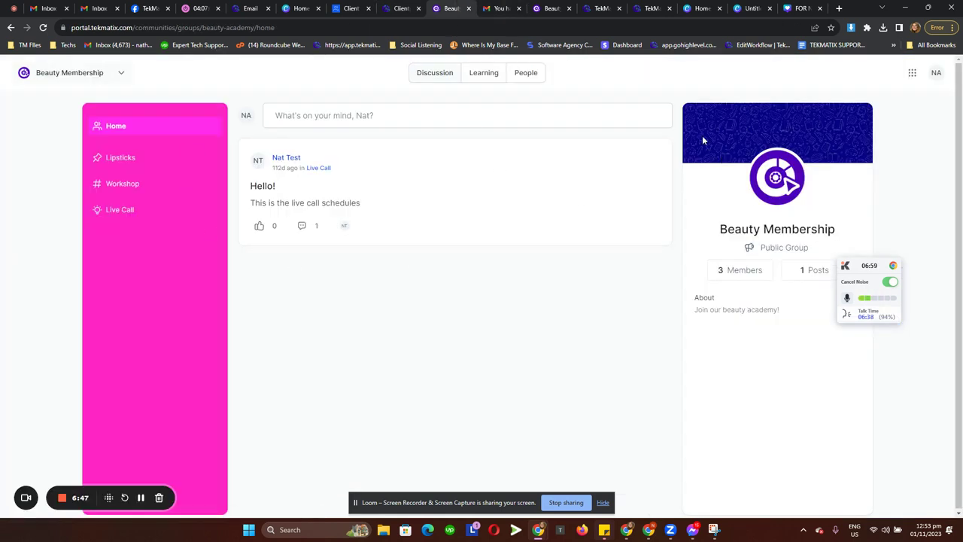
click(411, 5)
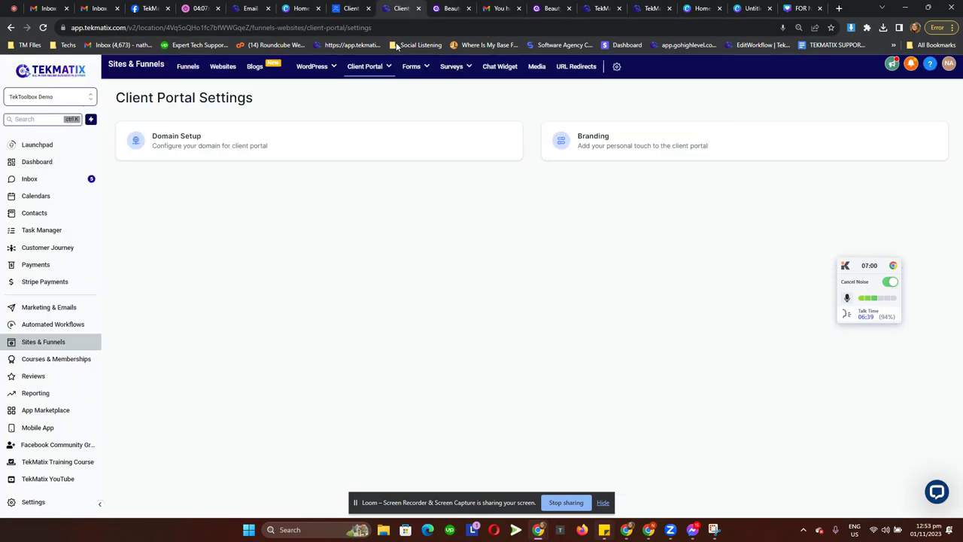
Look through the portal Branding name, colours and images, then return to Beauty Membership.
click(596, 153)
scroll(490, 189, down, 5)
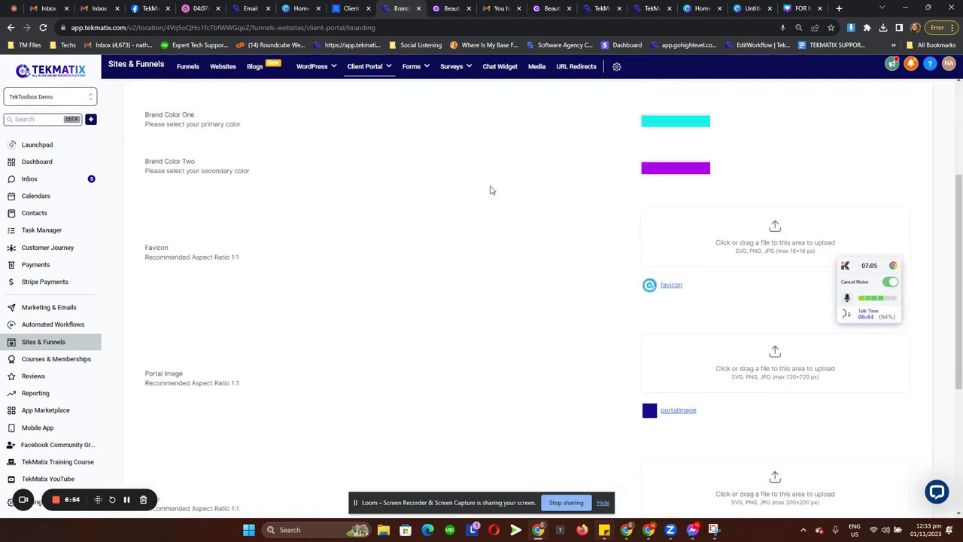
scroll(492, 189, down, 1)
scroll(492, 190, up, 2)
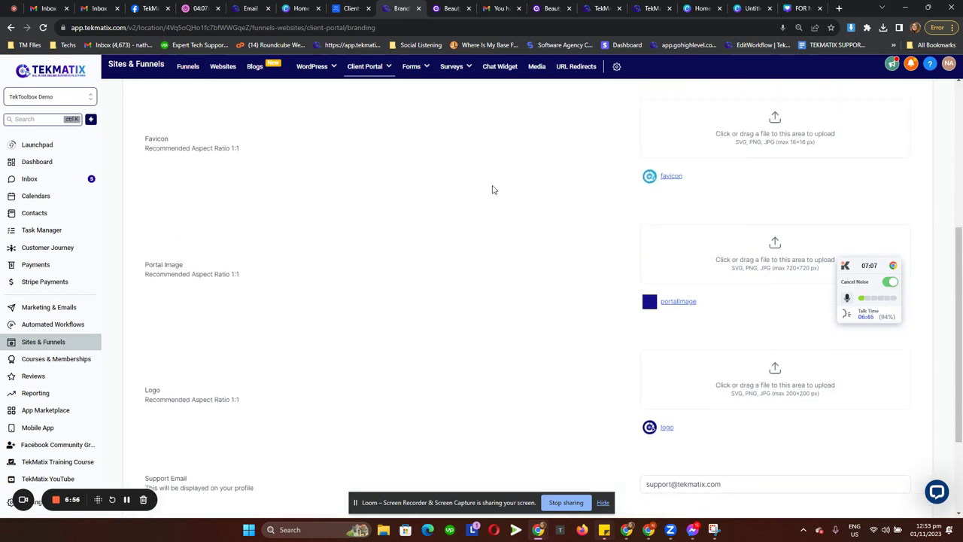
scroll(559, 201, up, 5)
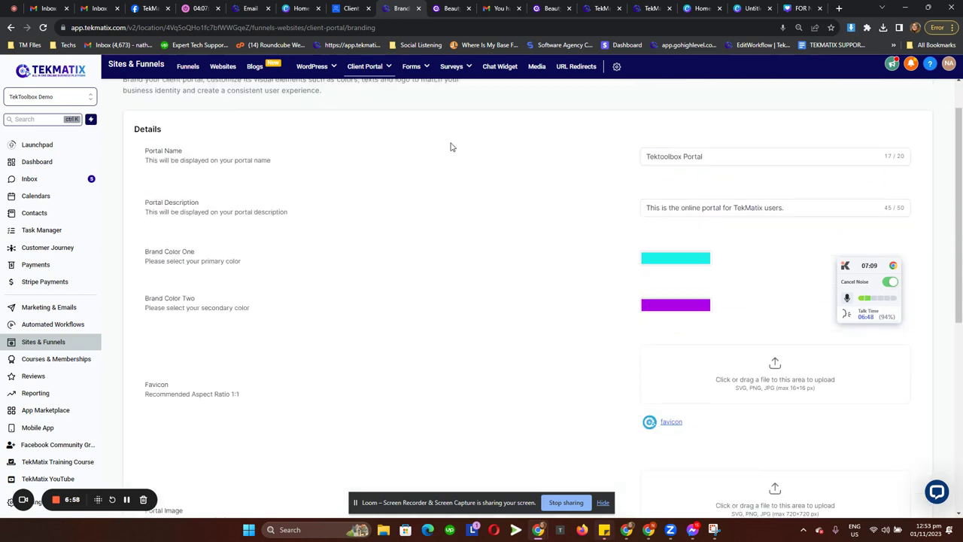
click(451, 8)
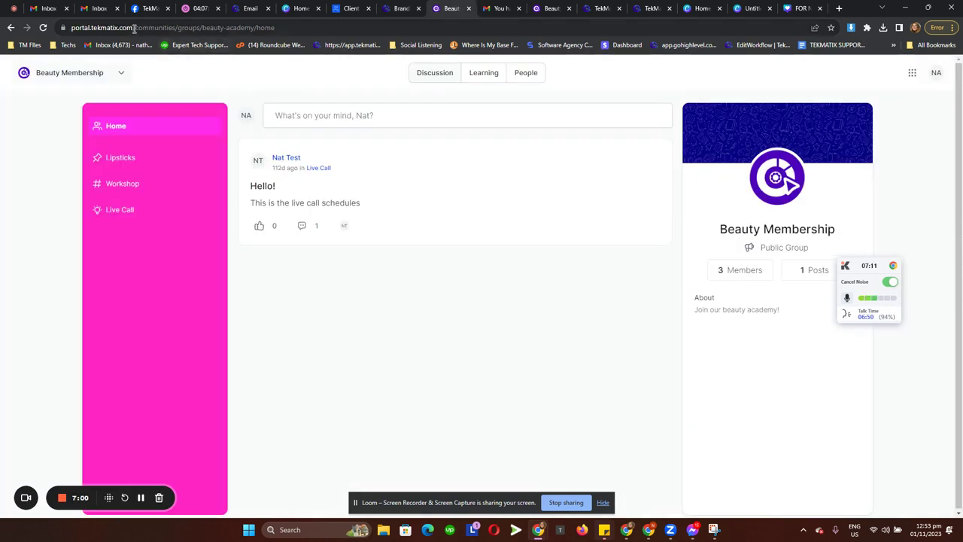
drag(134, 27, 68, 28)
key(ctrl+c)
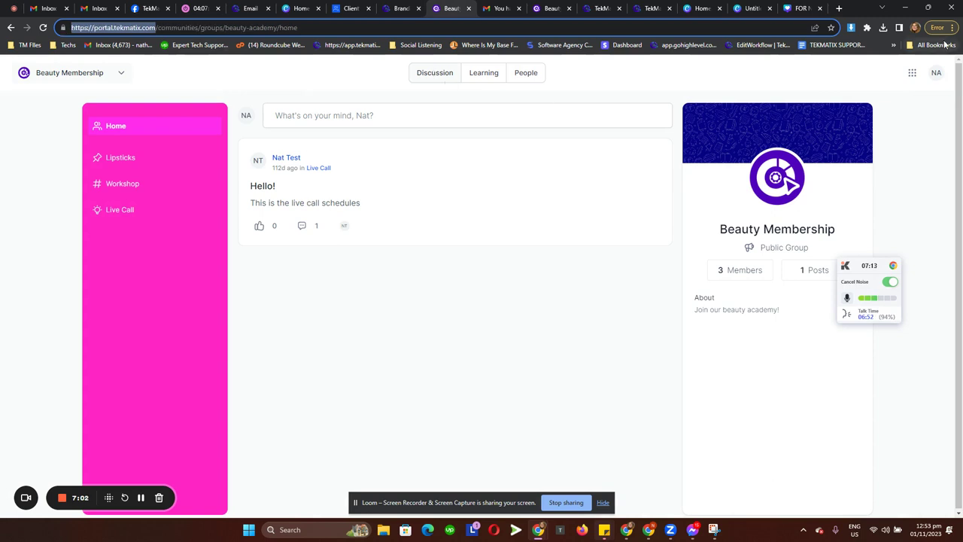
click(938, 27)
click(861, 83)
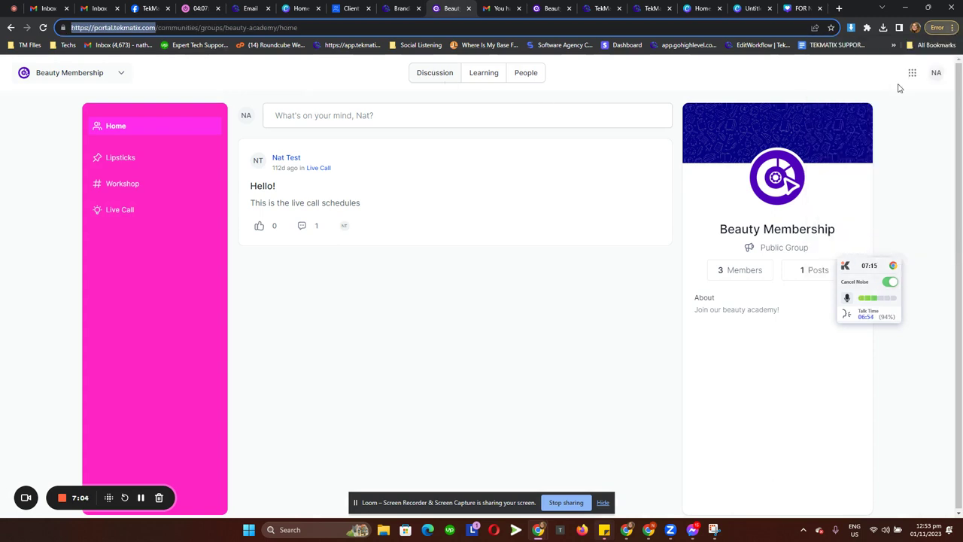
key(ctrl+v)
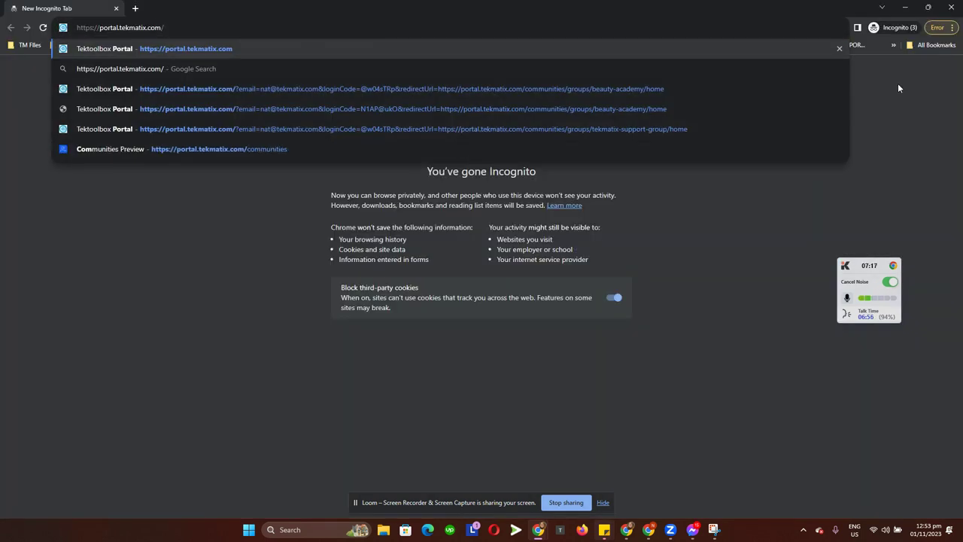
key(Return)
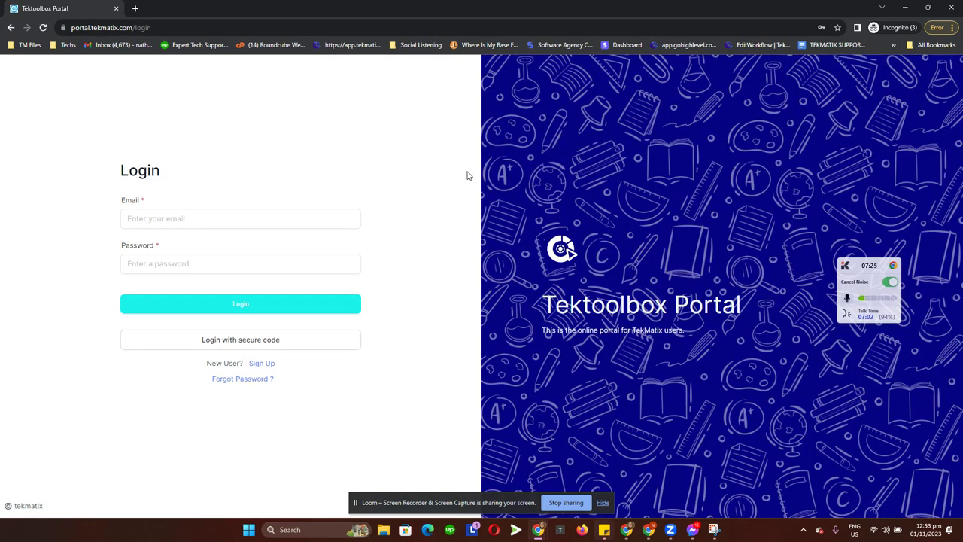
drag(541, 131, 871, 347)
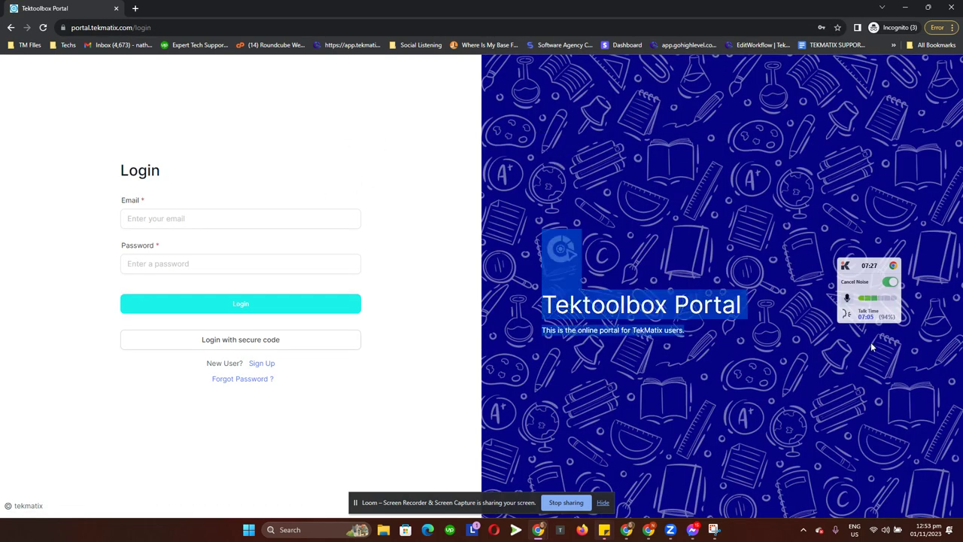
click(622, 228)
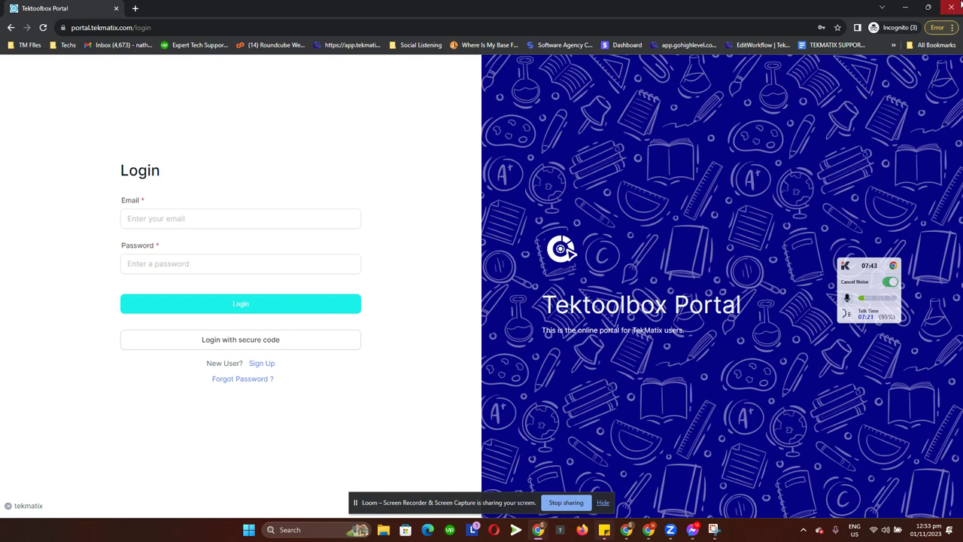
click(956, 6)
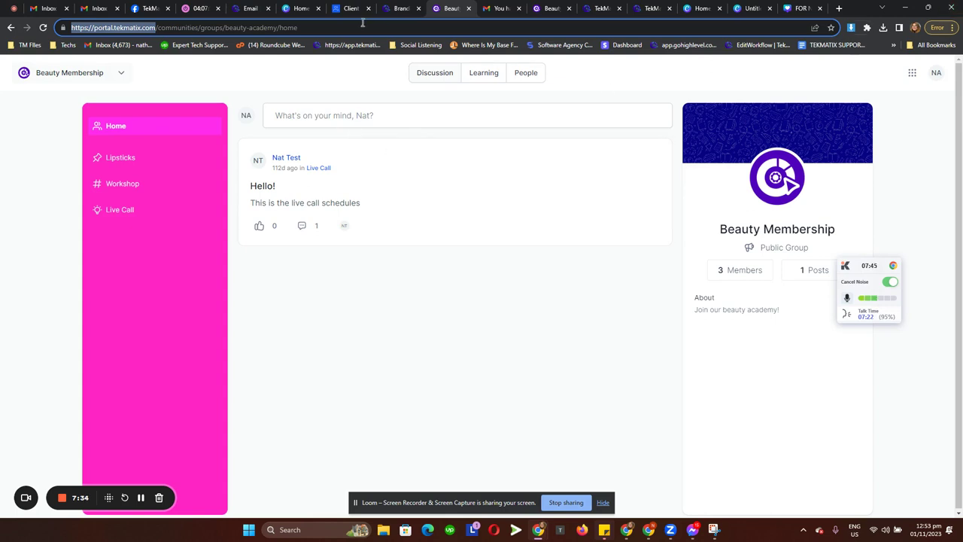
Scroll the Branding page down to Support Email and copyright, then return to the settings overview.
click(401, 7)
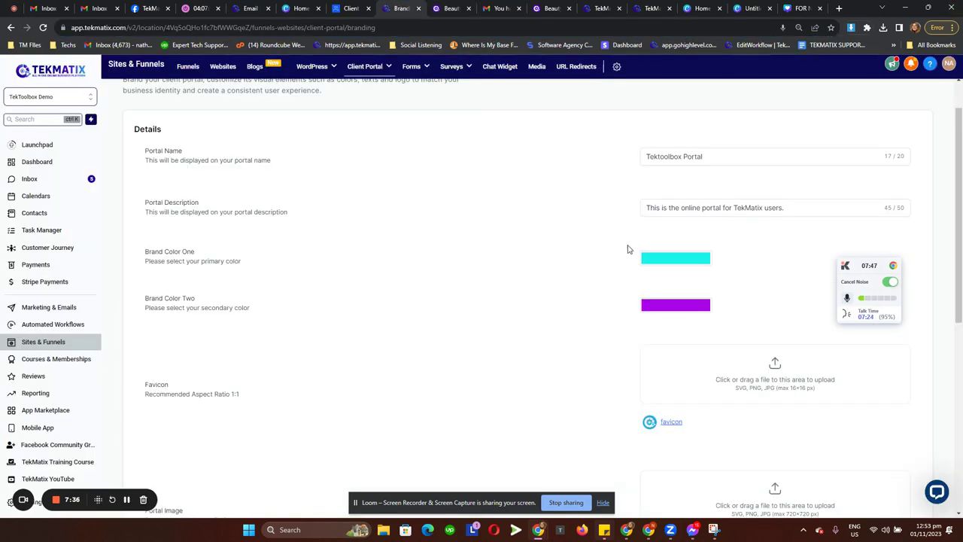
scroll(660, 258, down, 3)
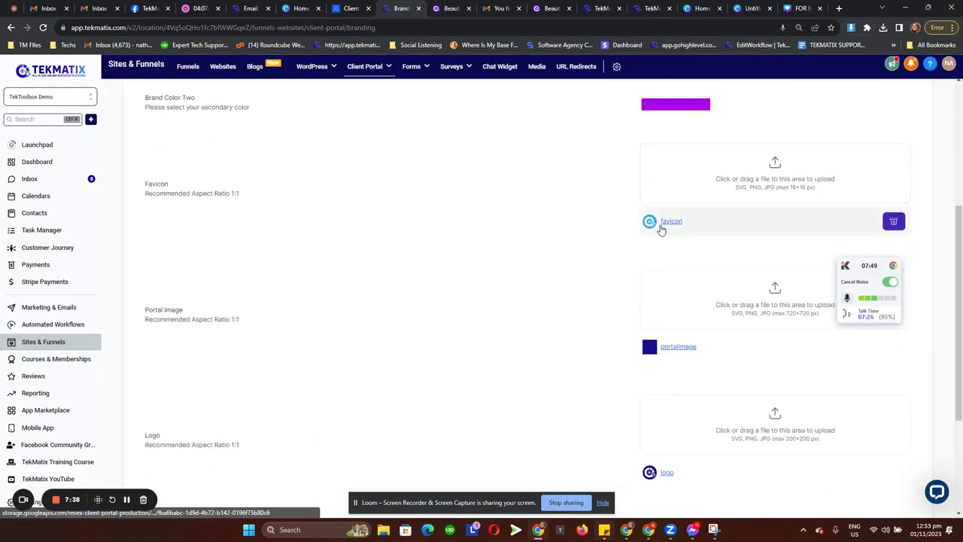
scroll(660, 230, down, 2)
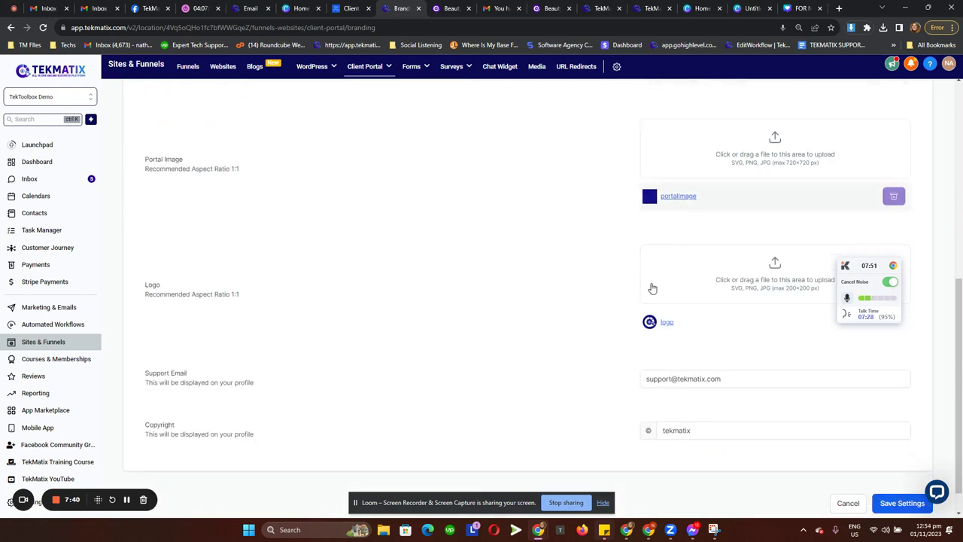
triple_click(740, 346)
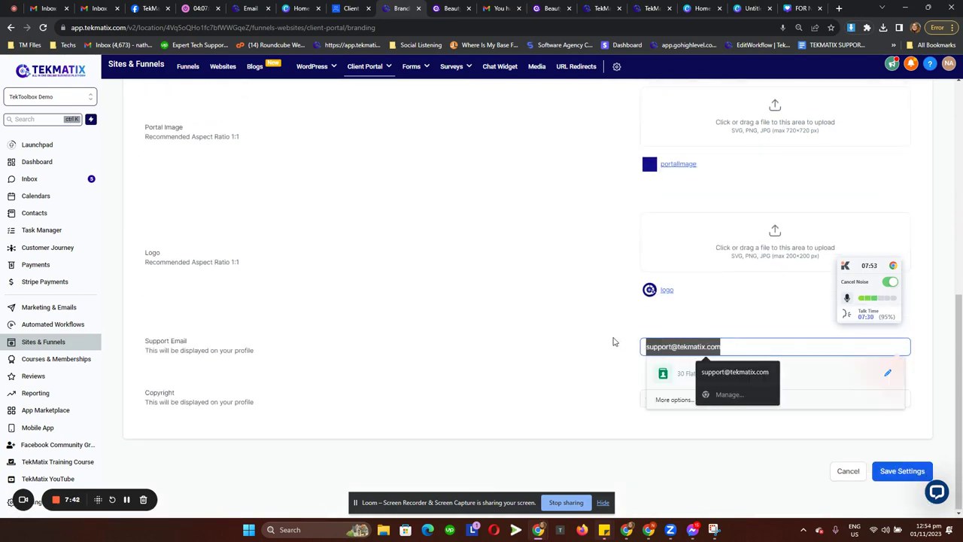
click(537, 319)
scroll(539, 318, up, 3)
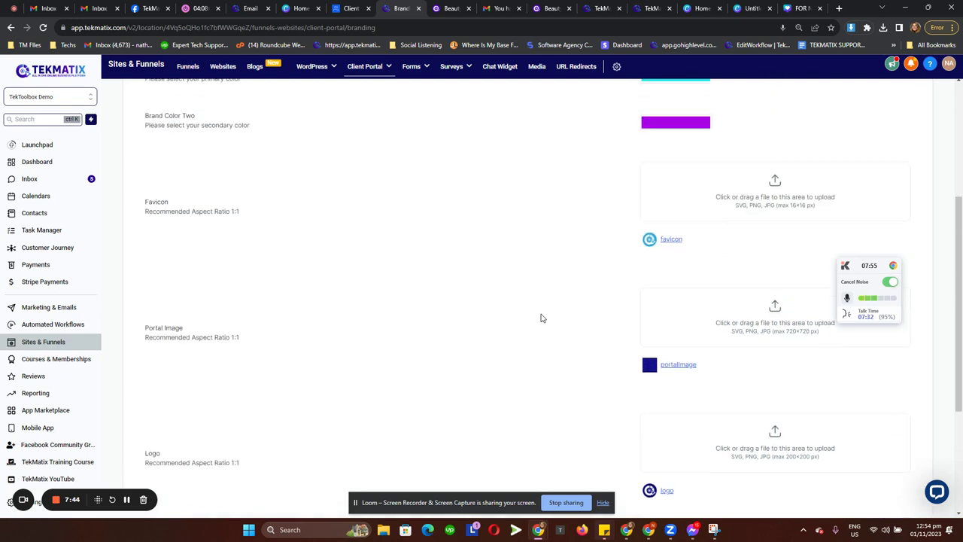
scroll(542, 319, down, 3)
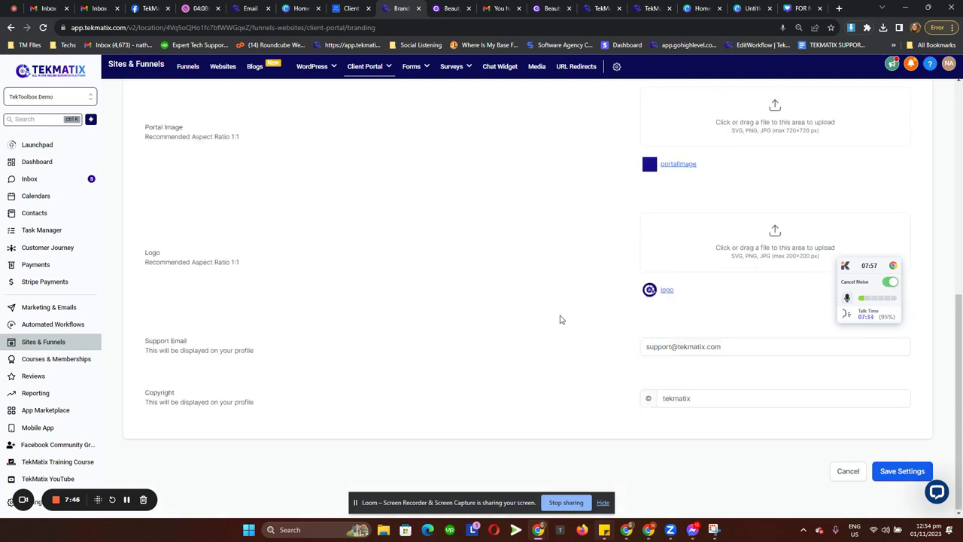
scroll(560, 319, up, 7)
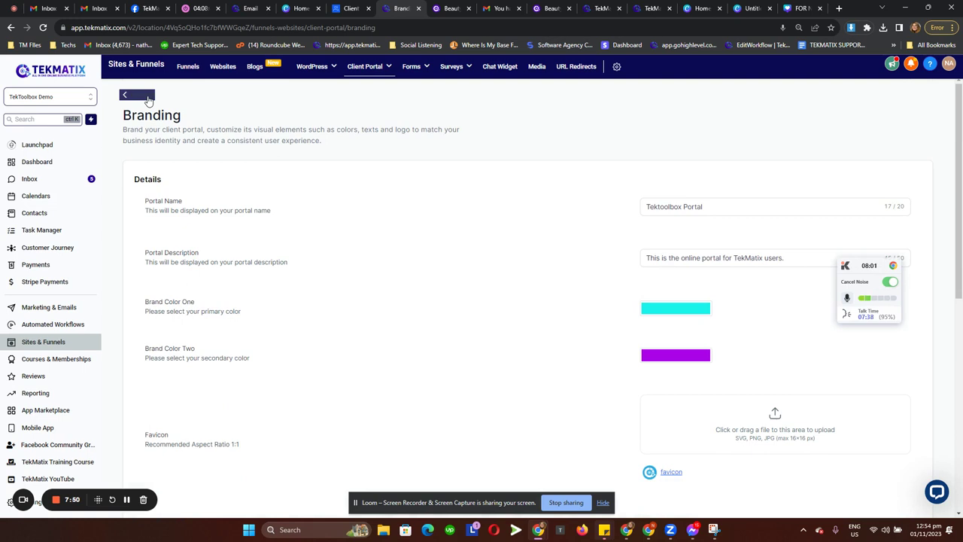
click(138, 97)
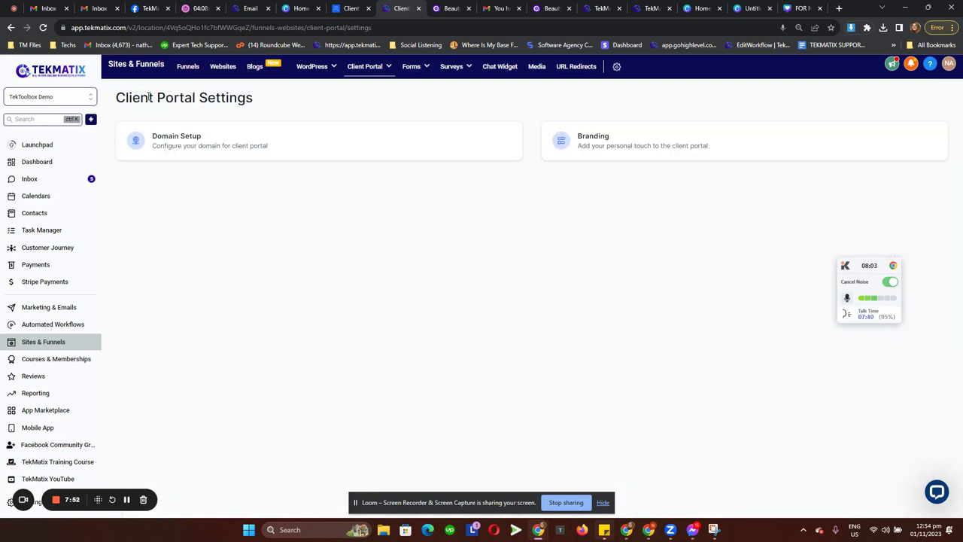
Open Communities Settings to view Domain Setup records for custom domain portal.tekmatix.com.
click(39, 360)
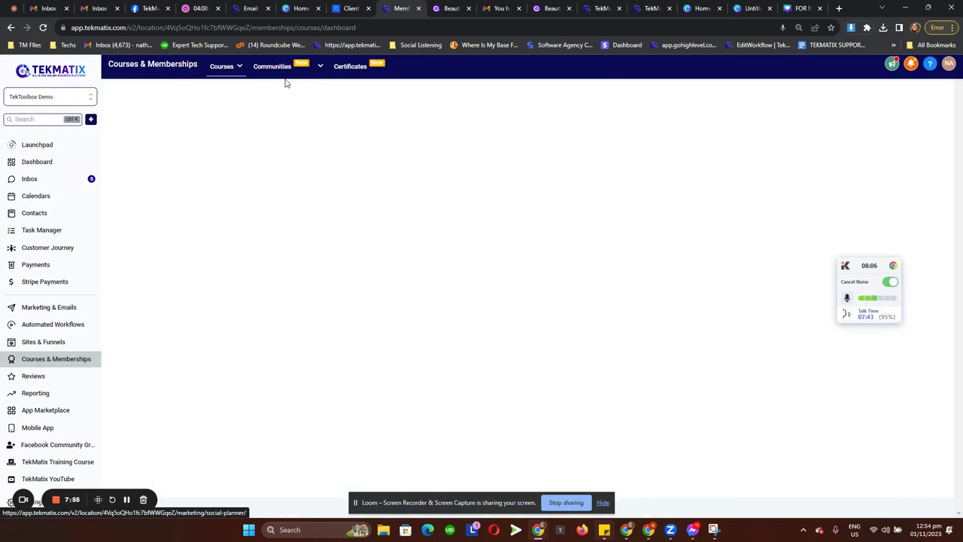
mouse_move(294, 81)
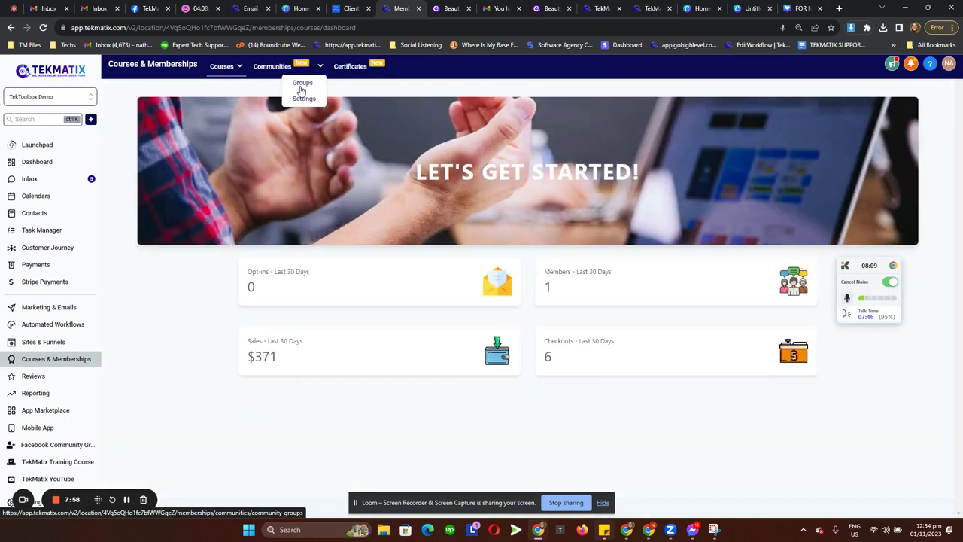
click(304, 100)
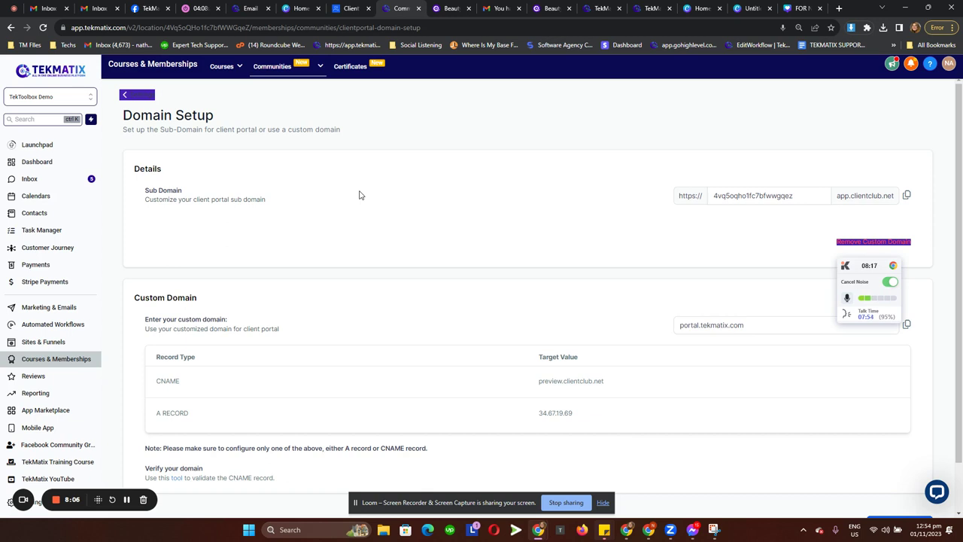
scroll(434, 240, down, 1)
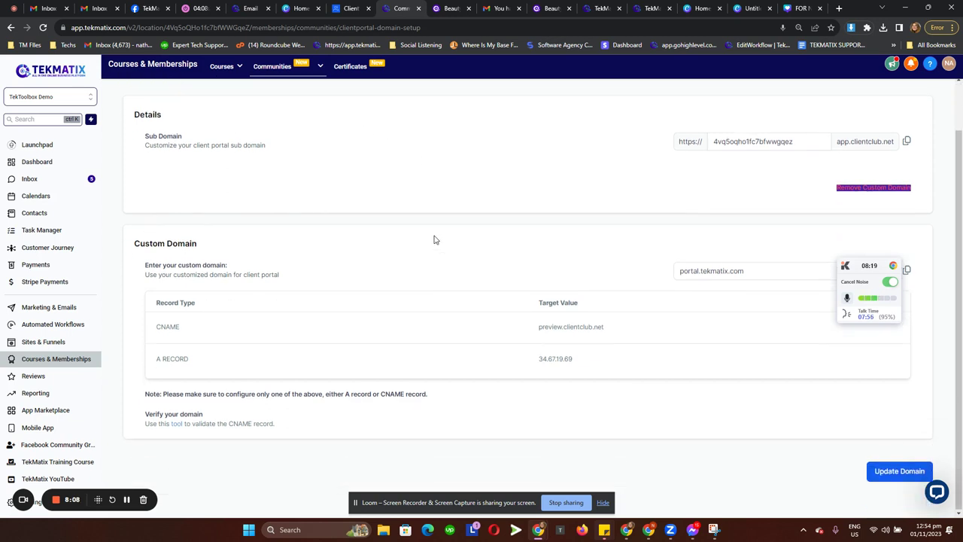
scroll(434, 240, up, 1)
scroll(435, 239, down, 1)
scroll(434, 240, up, 1)
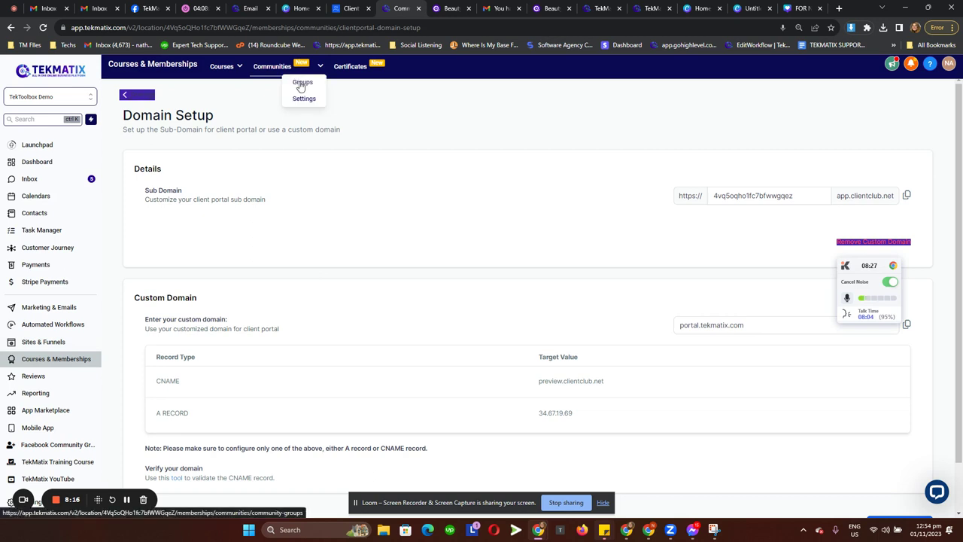
click(301, 84)
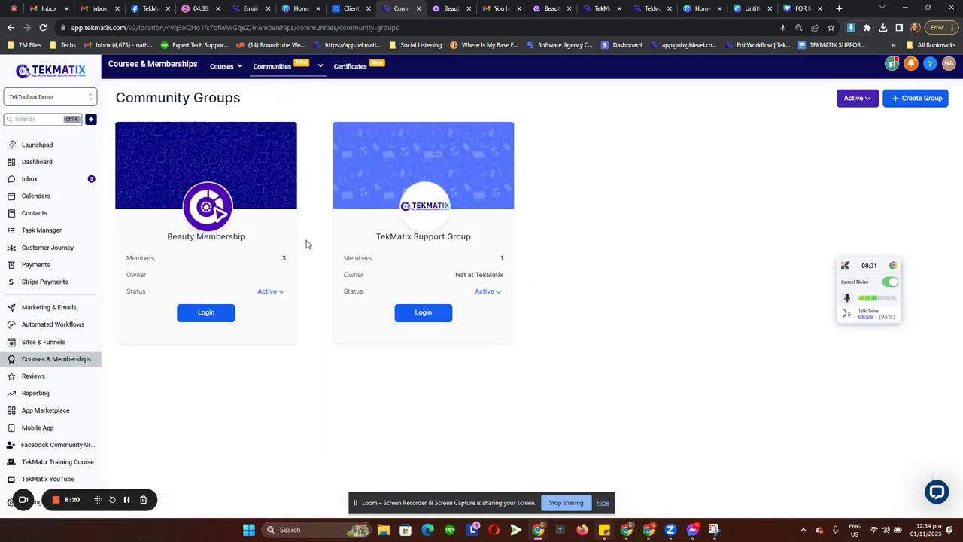
click(486, 291)
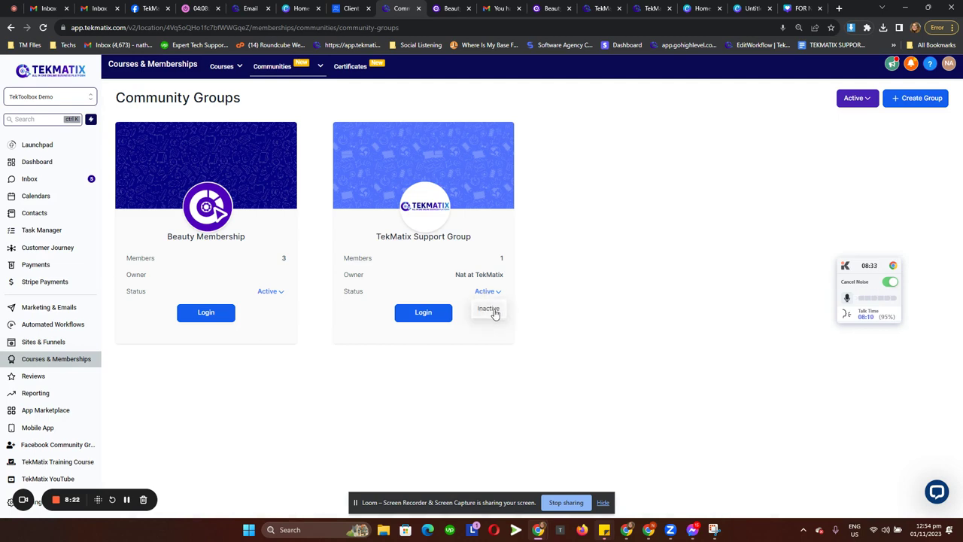
click(614, 249)
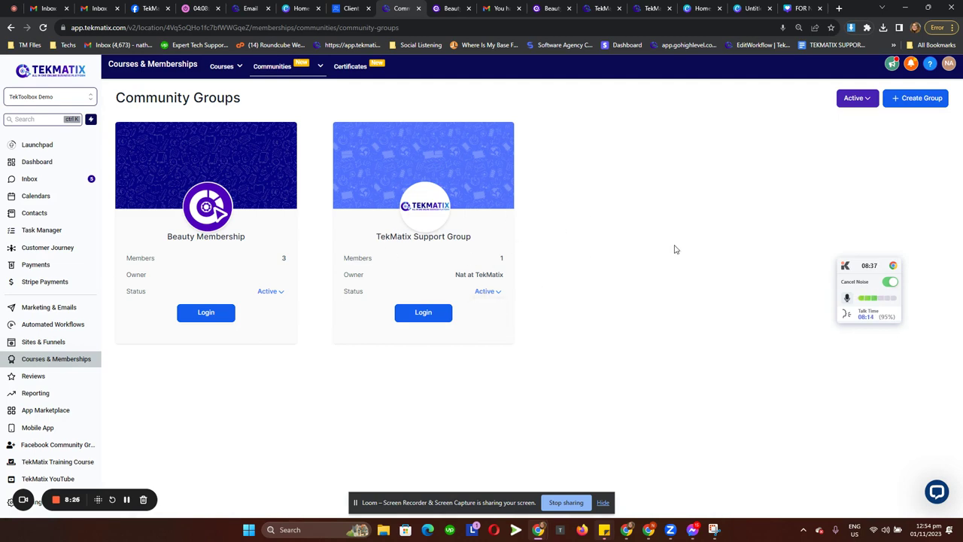
click(863, 104)
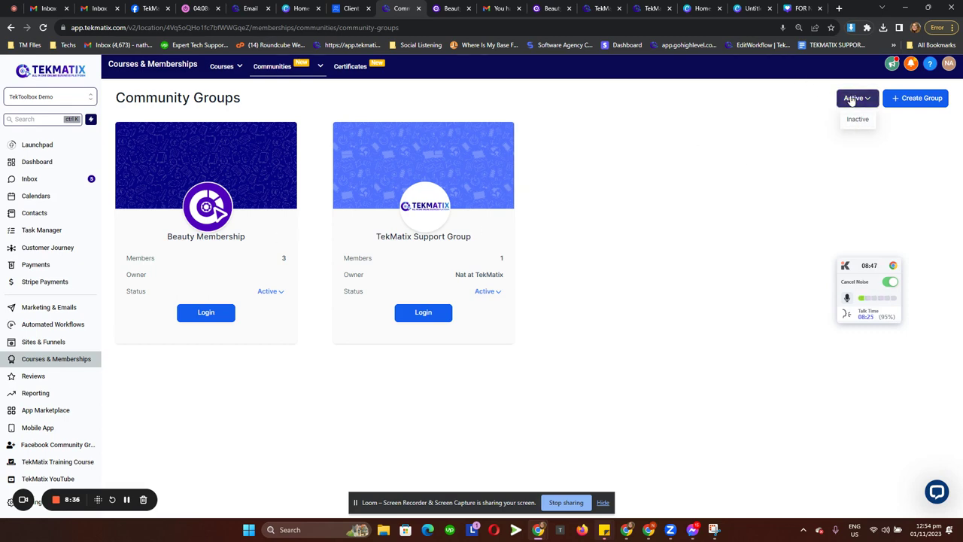
click(858, 120)
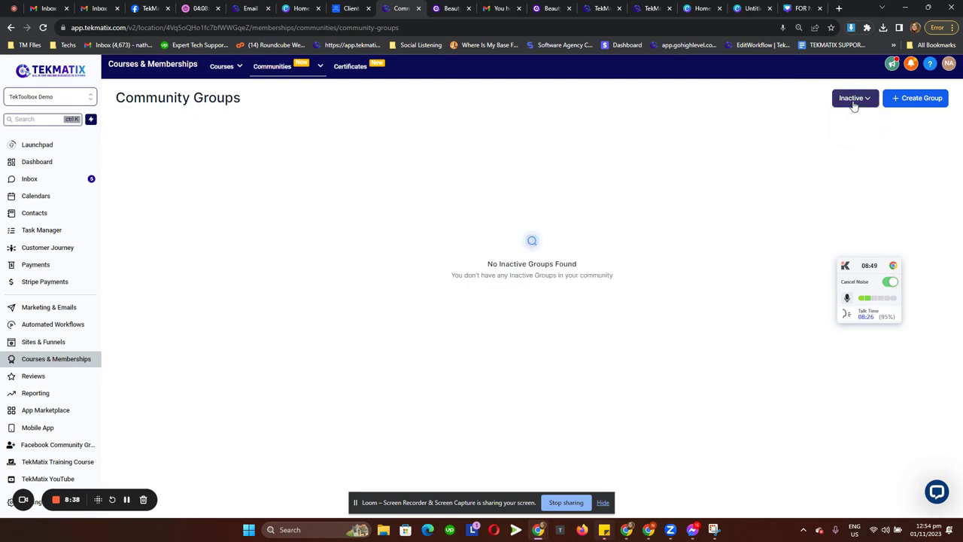
click(855, 100)
click(858, 123)
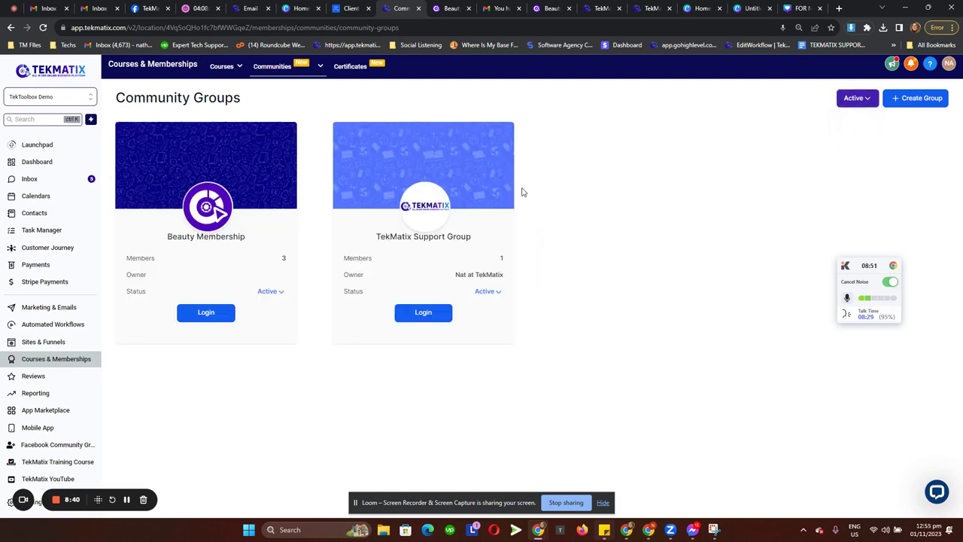
click(910, 106)
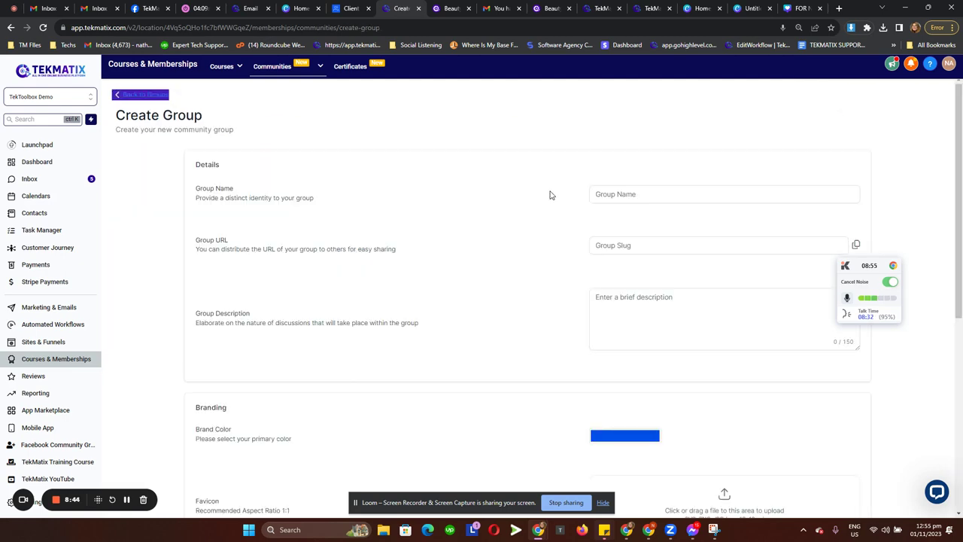
scroll(550, 195, down, 5)
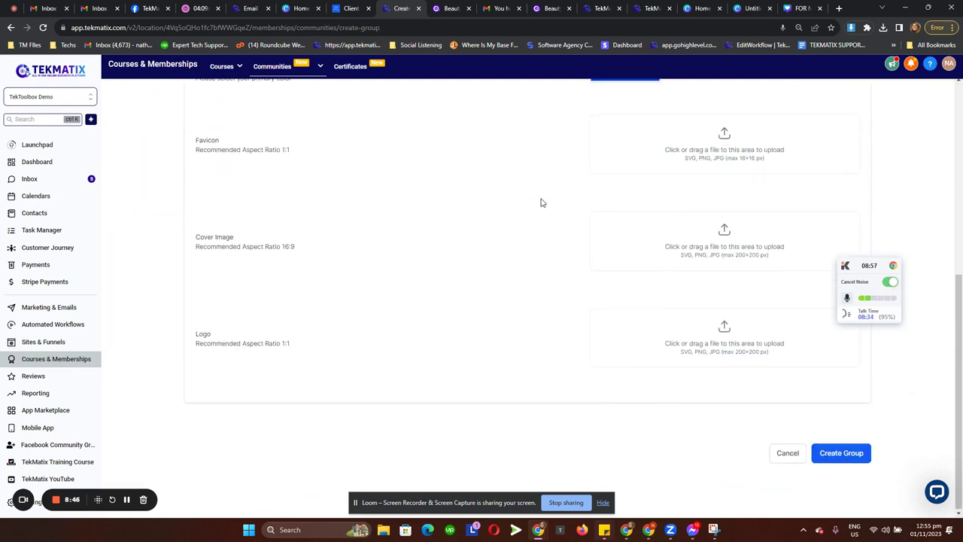
scroll(540, 203, up, 5)
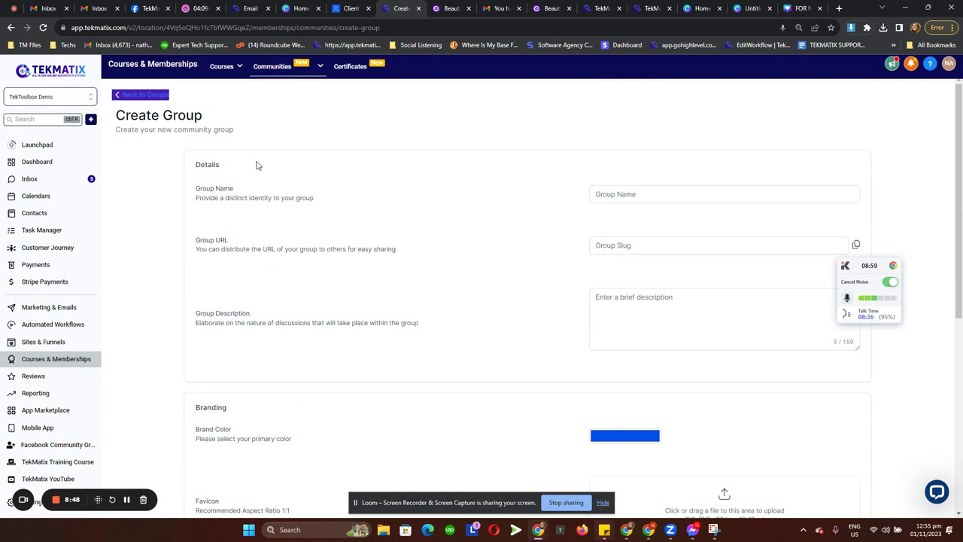
click(139, 97)
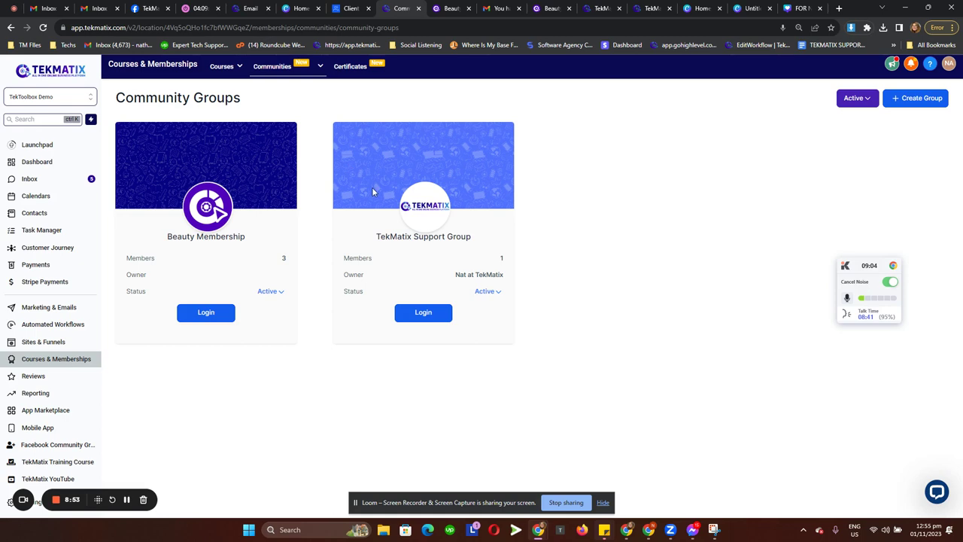
Log in to the TekMatix Support Group portal and browse its Live Calls channel.
click(435, 315)
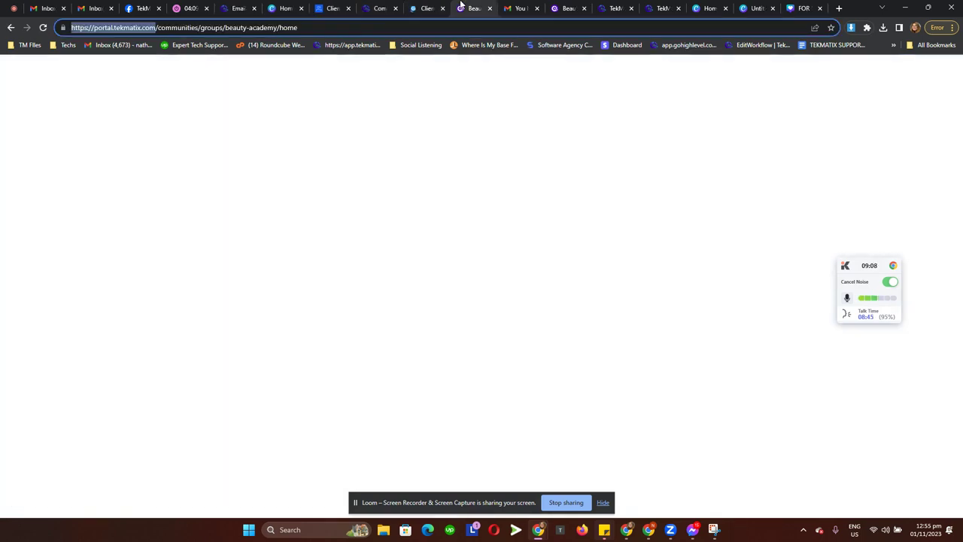
click(425, 8)
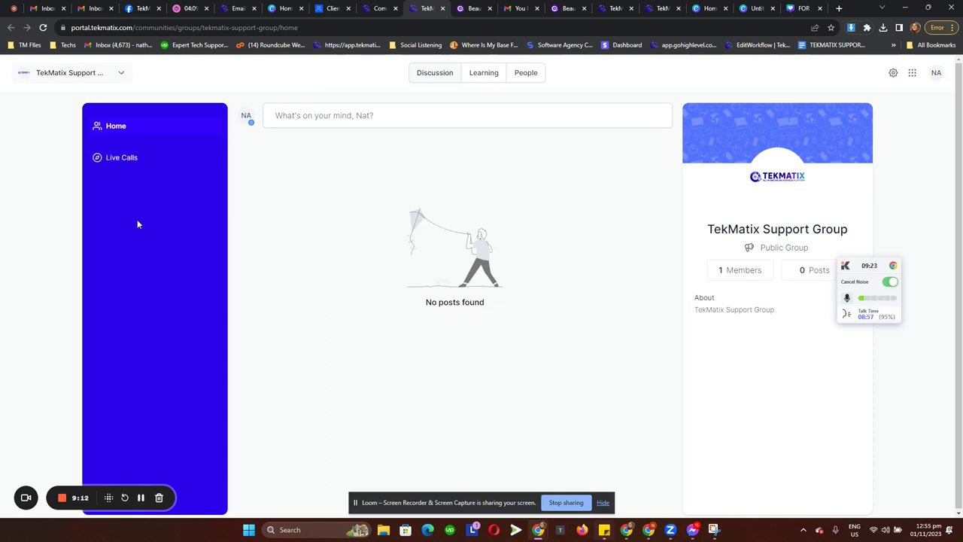
click(143, 167)
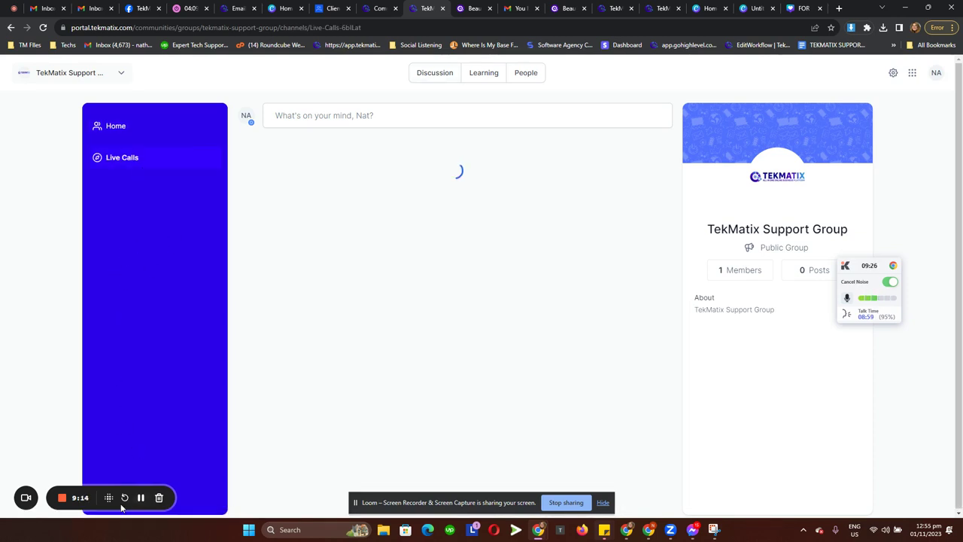
drag(63, 497, 64, 406)
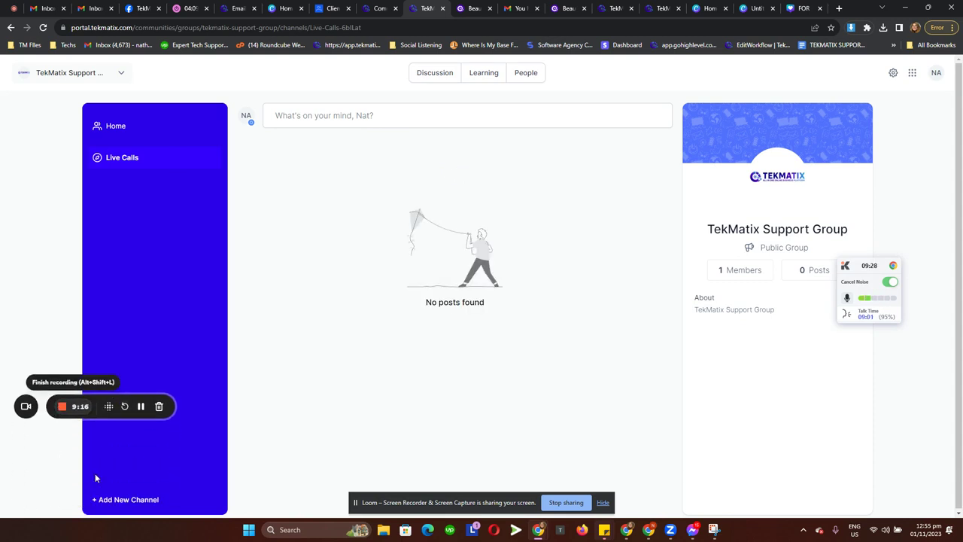
Cancel an Add Channel form and two new-post drafts, then return to the Home feed.
click(136, 499)
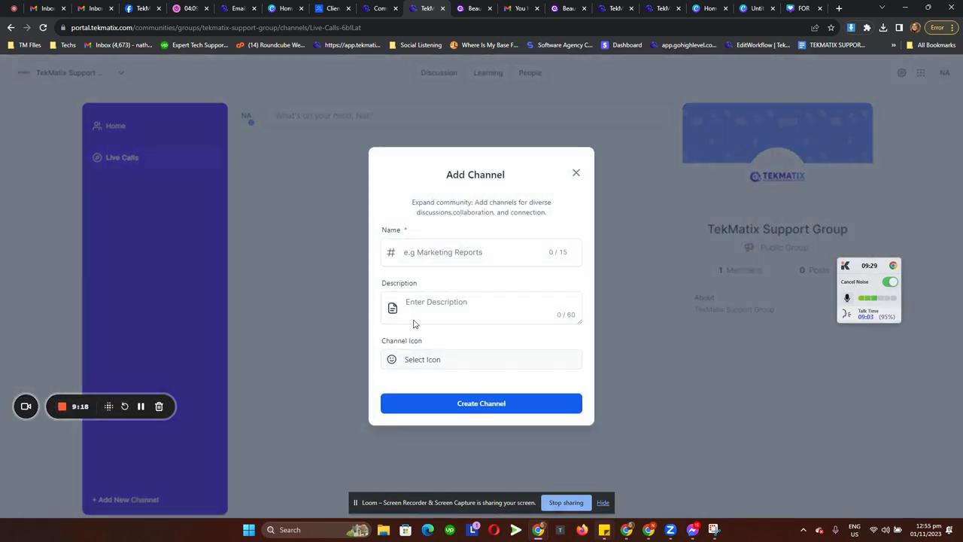
click(577, 172)
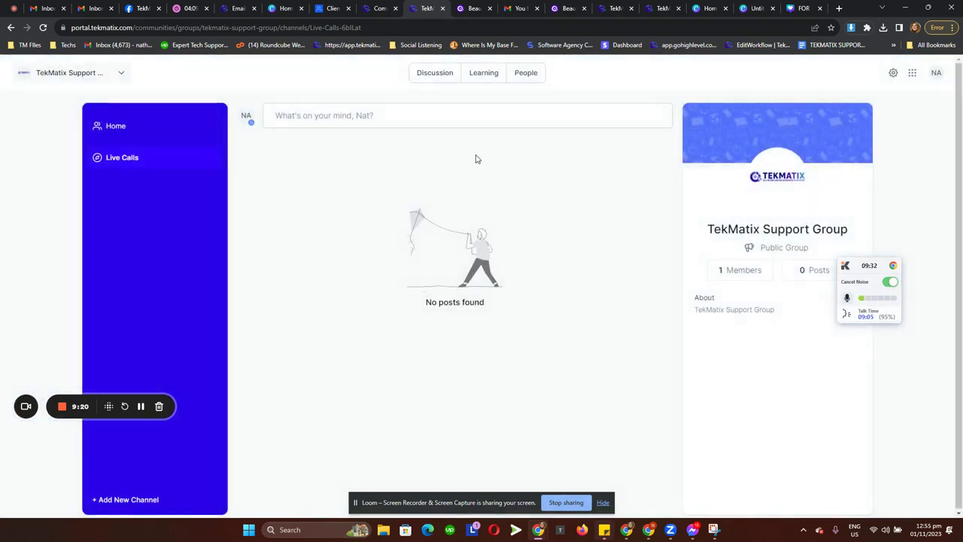
click(368, 118)
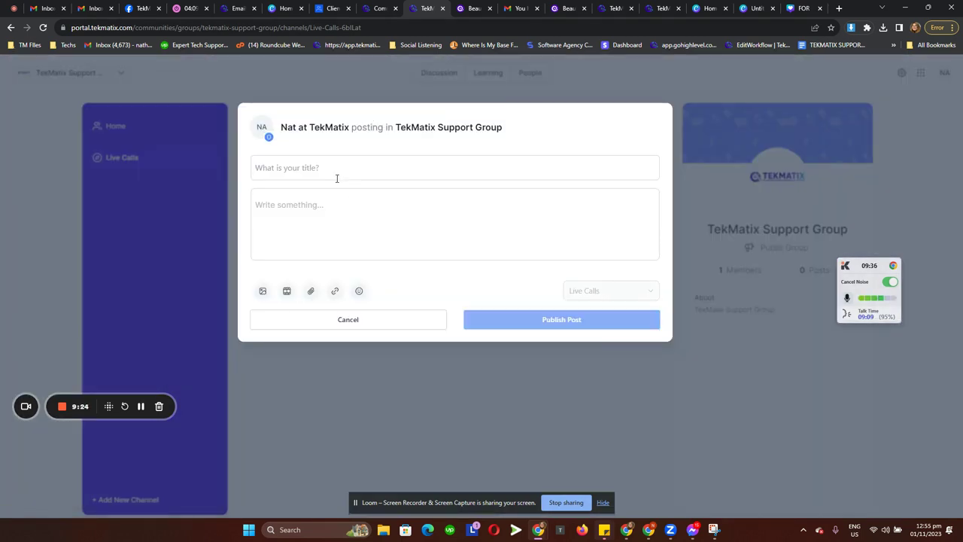
click(385, 323)
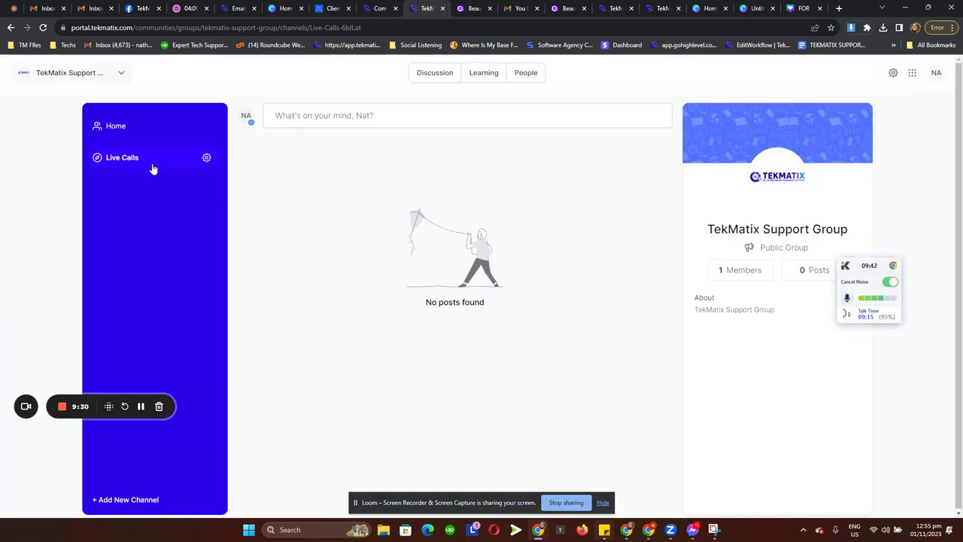
click(339, 115)
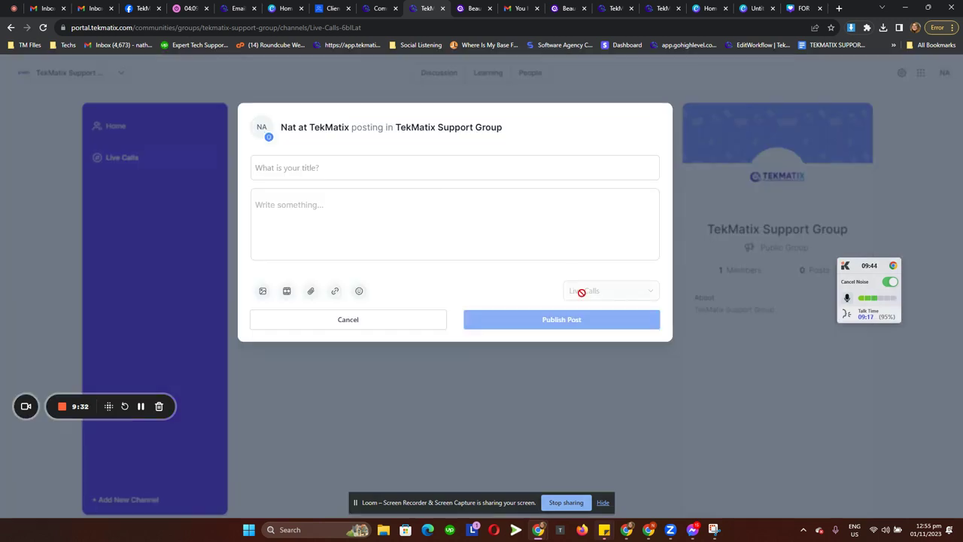
click(383, 324)
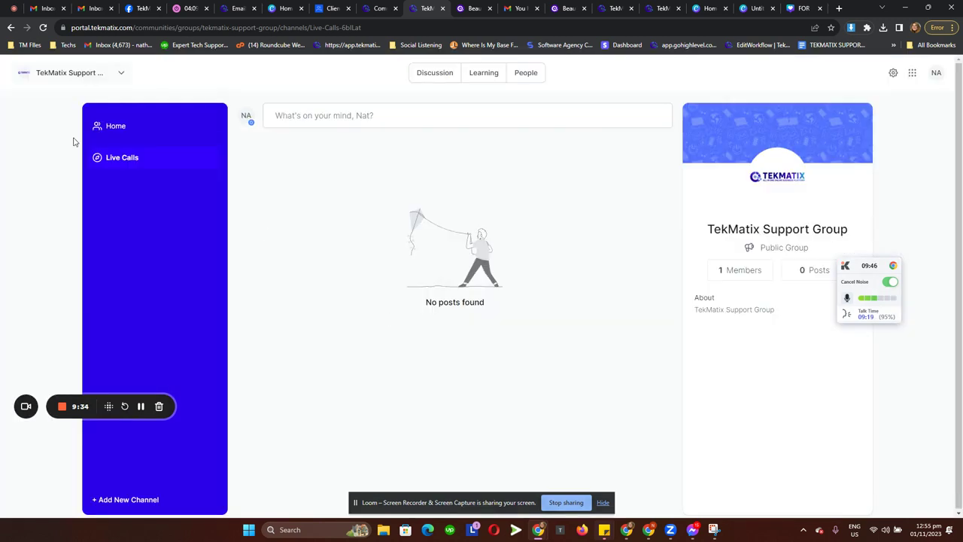
click(127, 132)
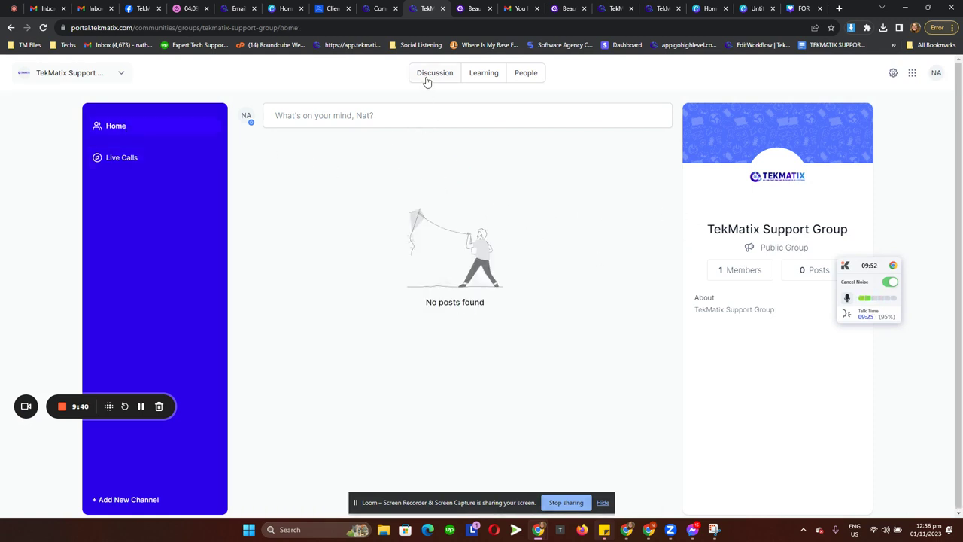
click(486, 79)
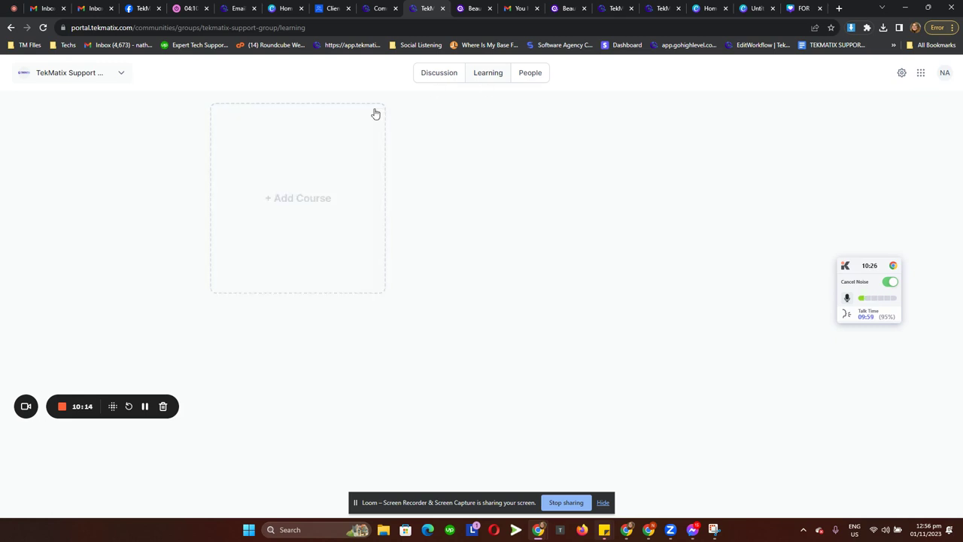
click(318, 210)
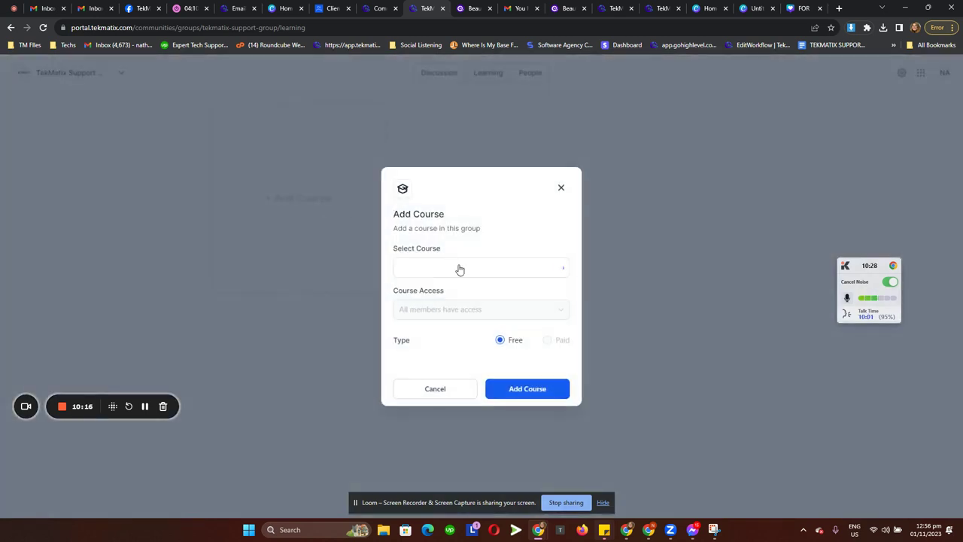
click(456, 268)
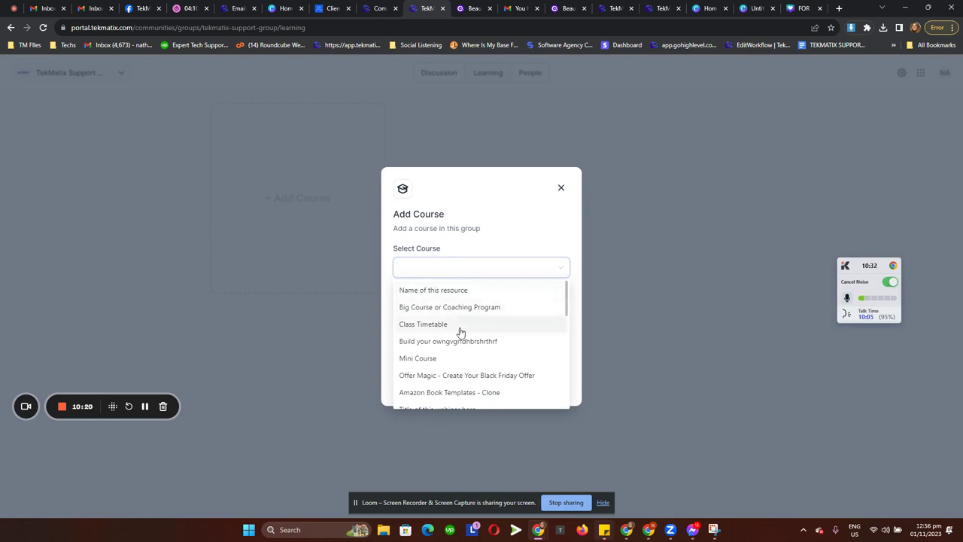
click(466, 375)
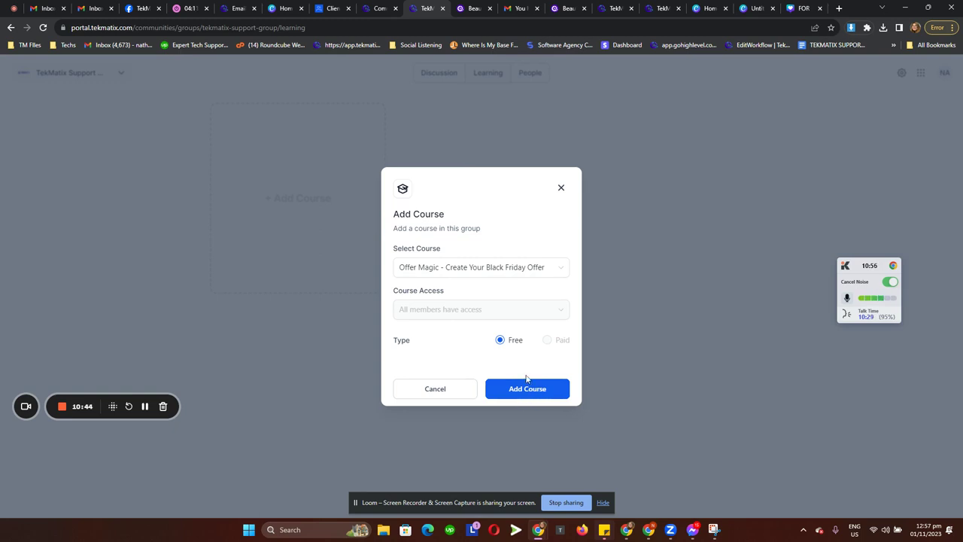
click(516, 274)
scroll(484, 368, down, 2)
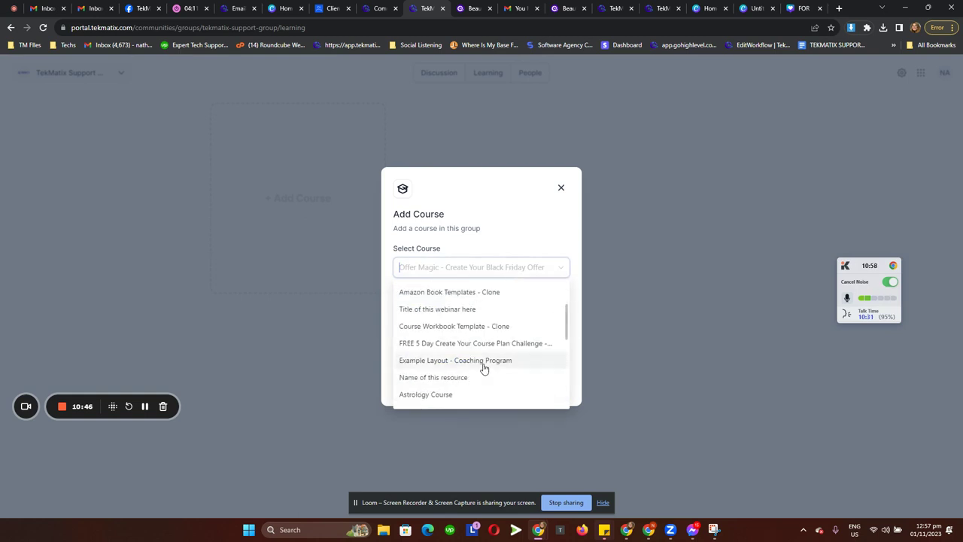
click(525, 231)
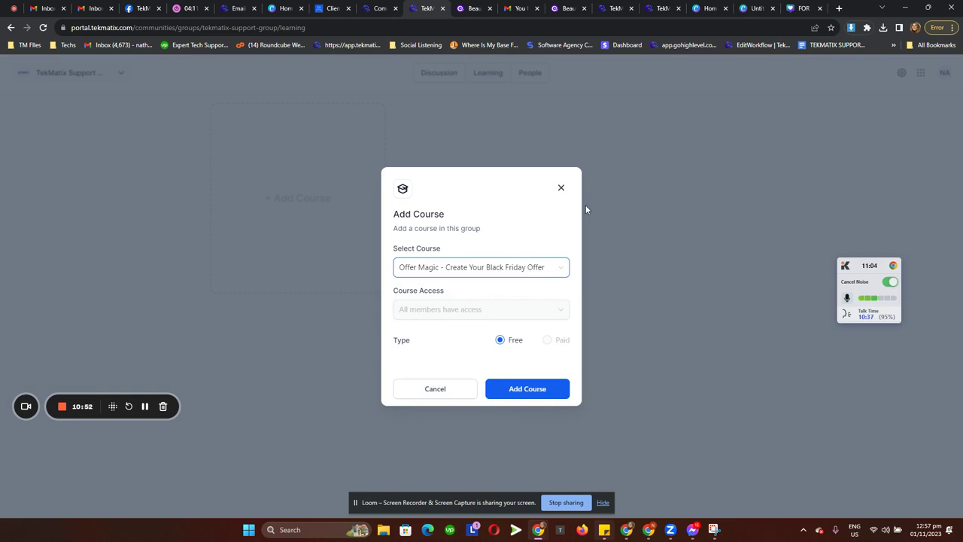
click(560, 187)
click(436, 73)
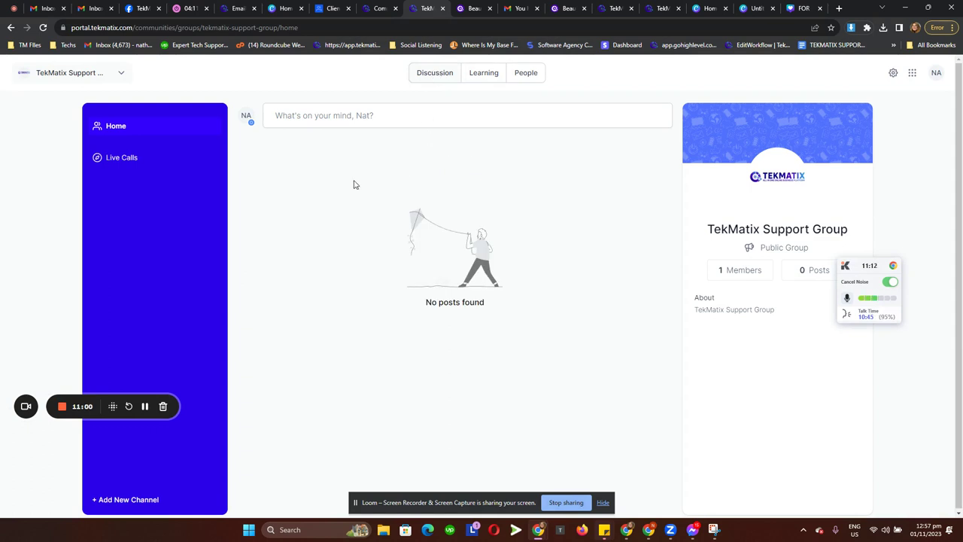
Add the Offer Magic course to the group's Learning section.
click(154, 161)
click(160, 133)
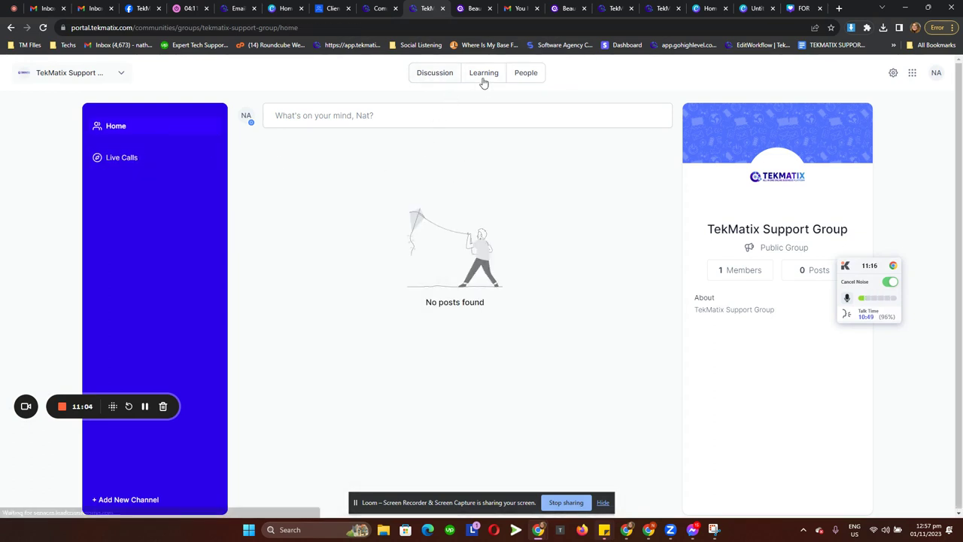
click(484, 81)
click(309, 197)
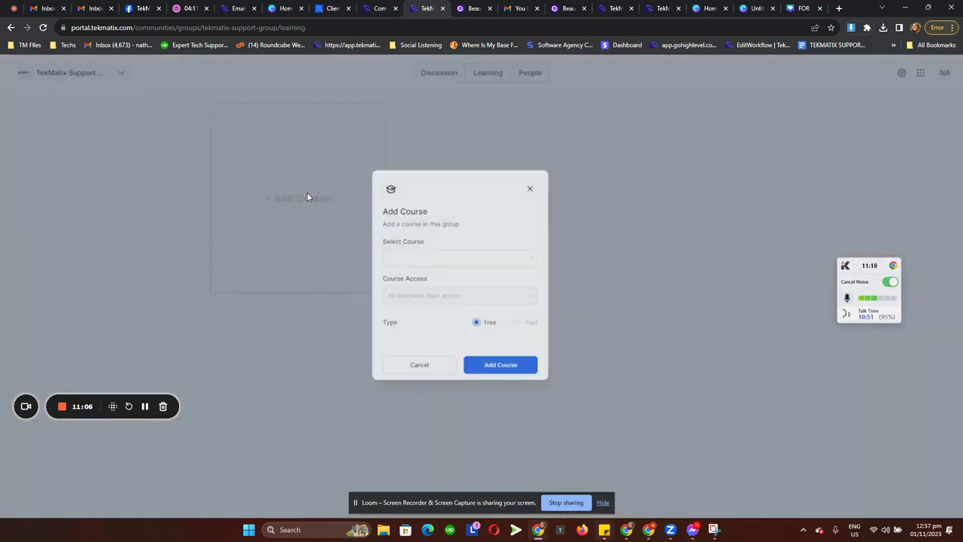
click(438, 270)
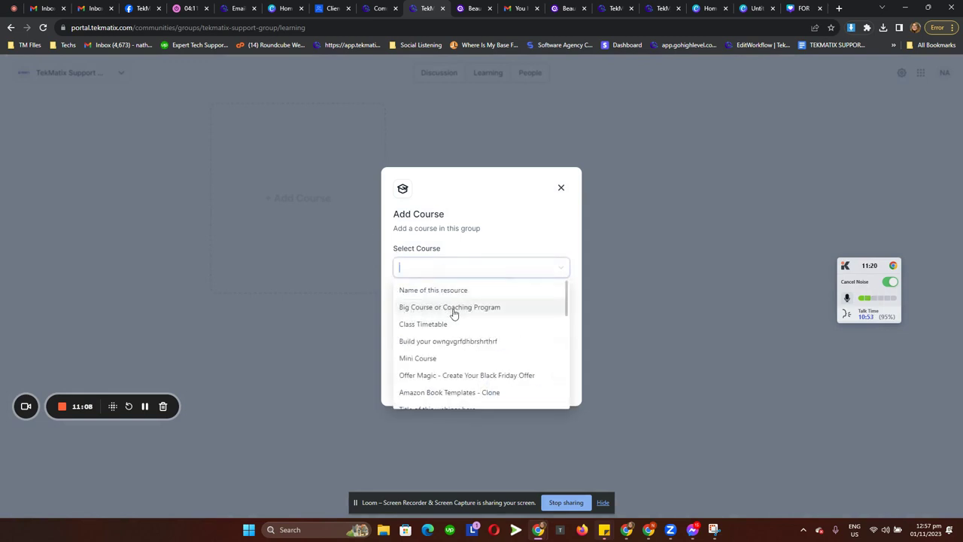
click(481, 376)
click(535, 390)
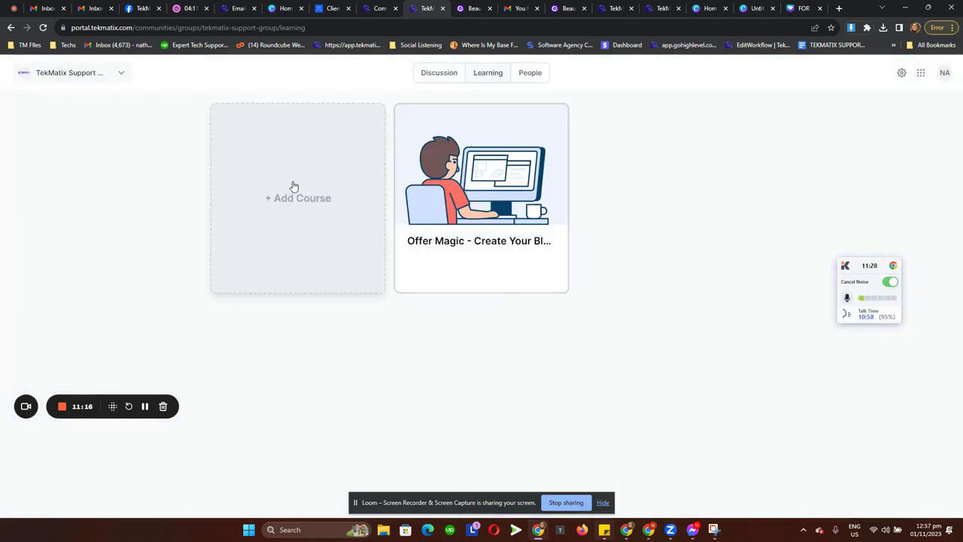
Add Astrology Course to the group.
click(293, 185)
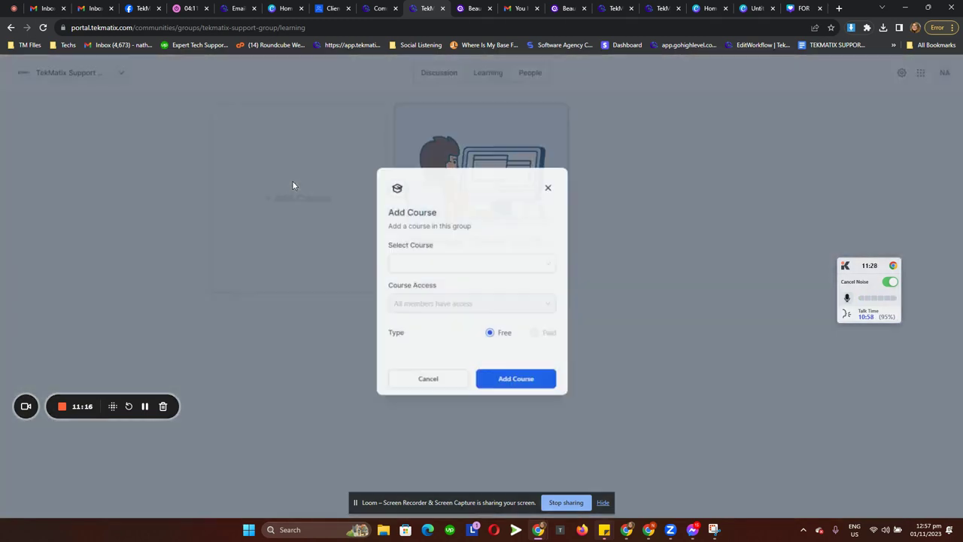
click(426, 266)
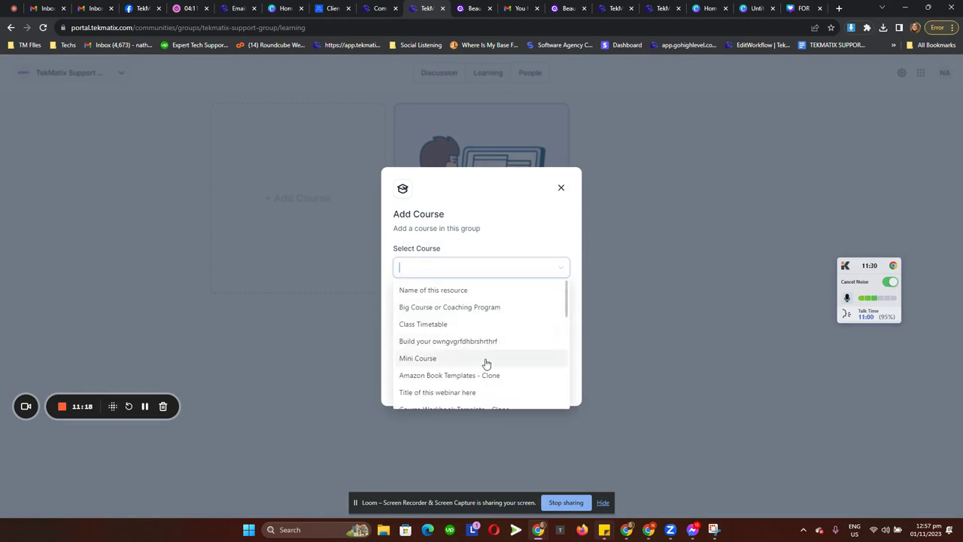
scroll(497, 373, down, 1)
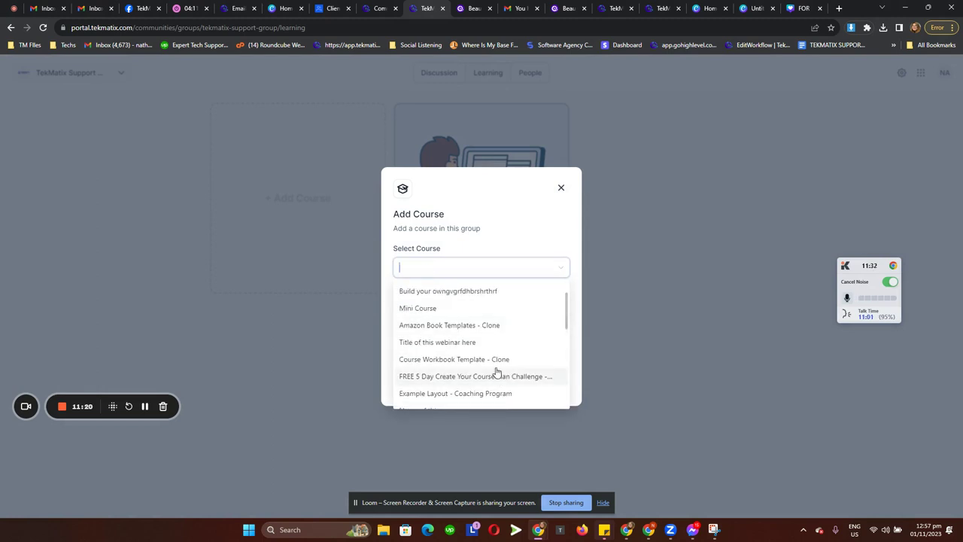
scroll(501, 371, down, 2)
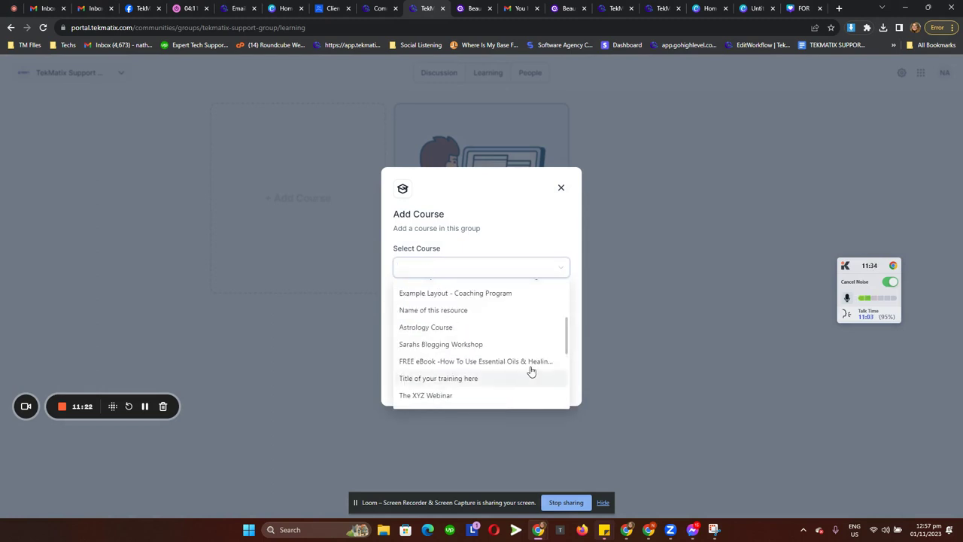
click(497, 328)
click(529, 389)
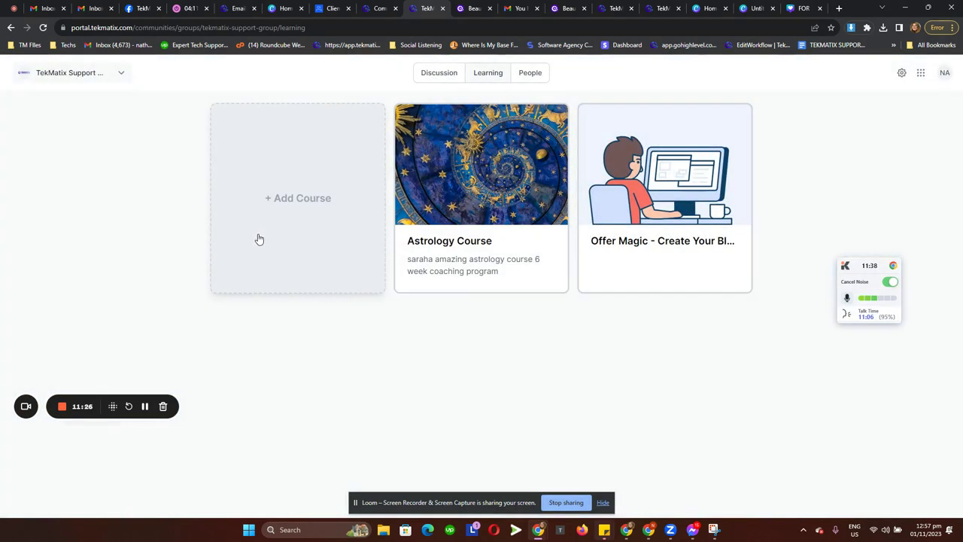
Add The Online Course Creation Starter Kit course, then open the People member list.
click(280, 220)
click(428, 268)
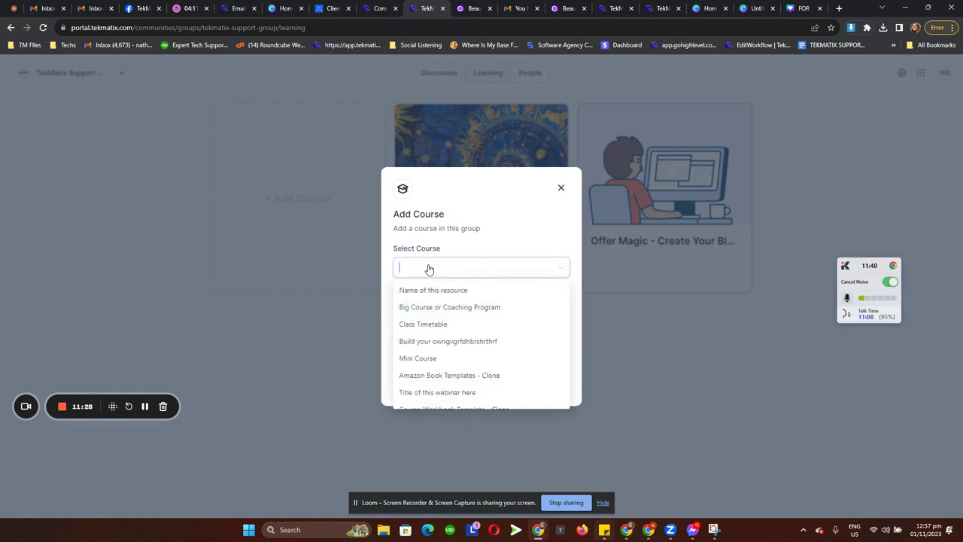
scroll(455, 373, down, 2)
scroll(460, 361, down, 2)
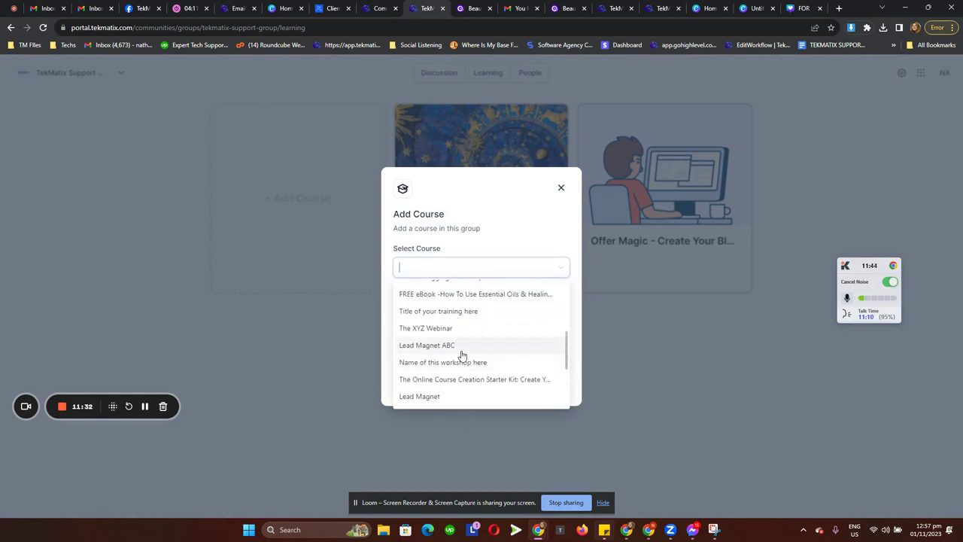
scroll(461, 349, down, 2)
click(465, 335)
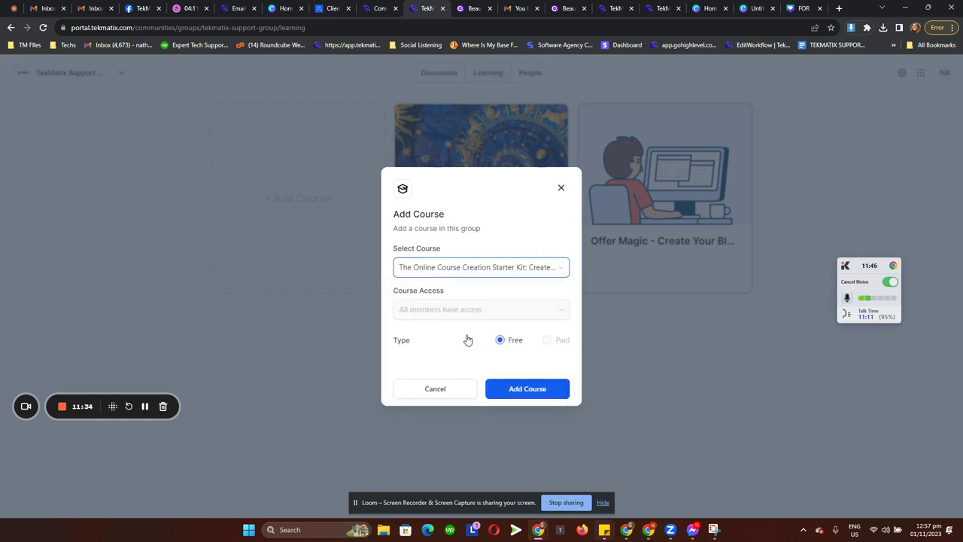
click(529, 390)
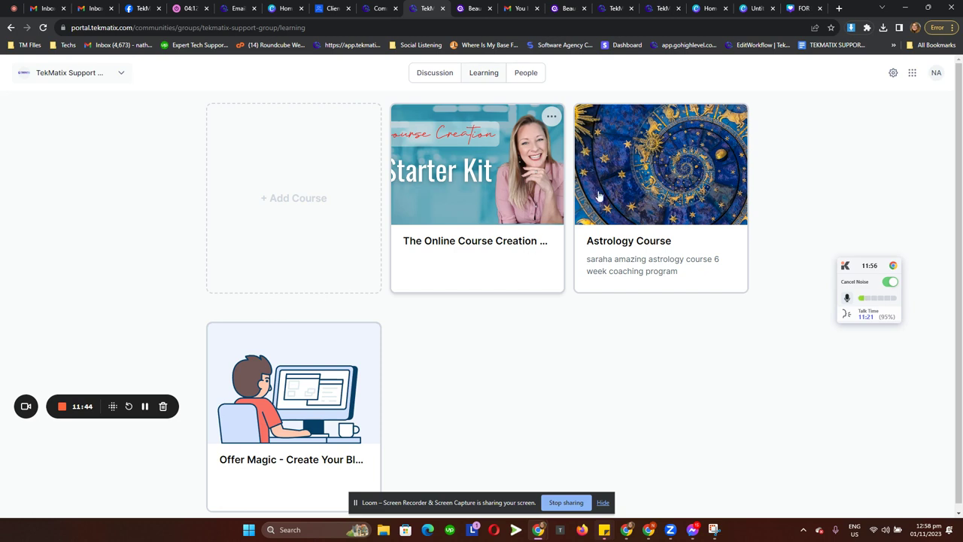
click(526, 75)
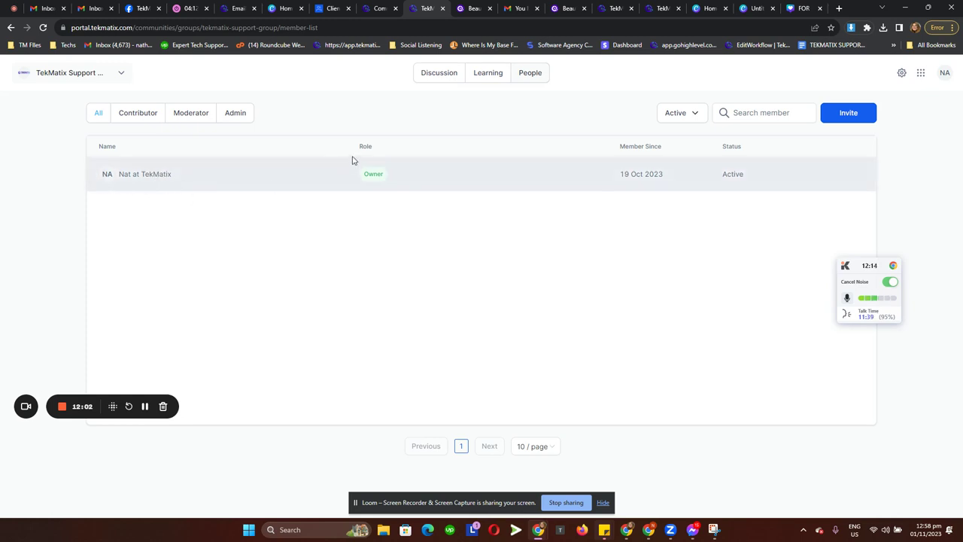
drag(358, 145, 391, 148)
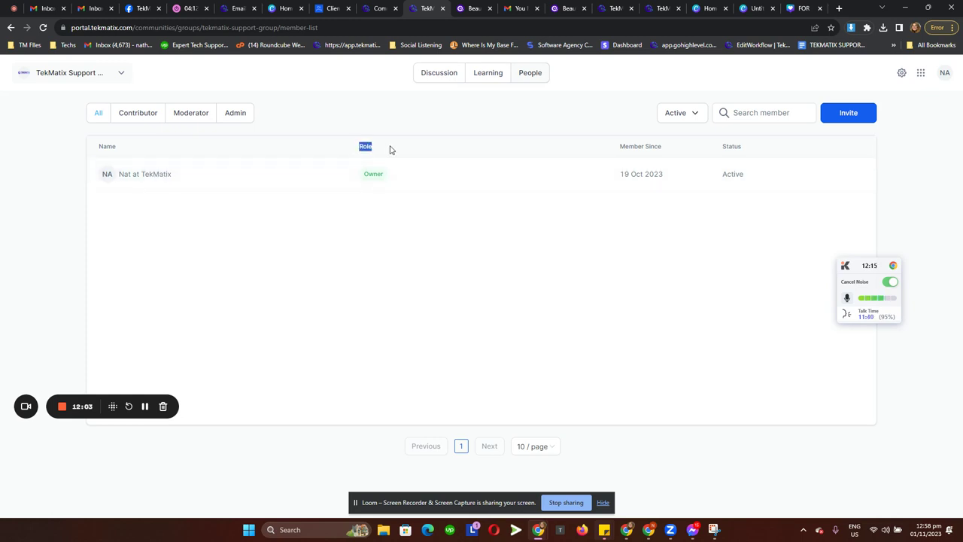
click(847, 117)
click(503, 188)
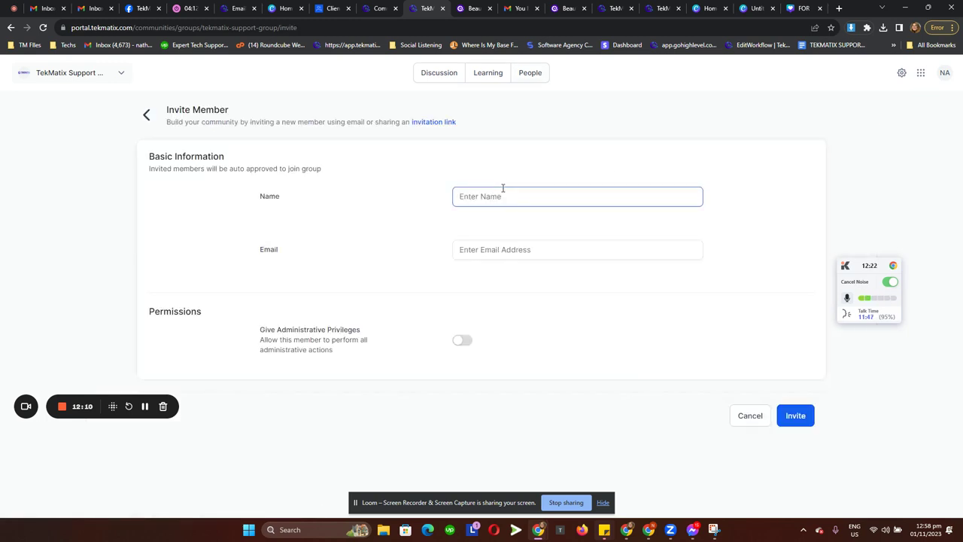
click(503, 235)
drag(254, 331, 346, 366)
click(359, 362)
click(443, 123)
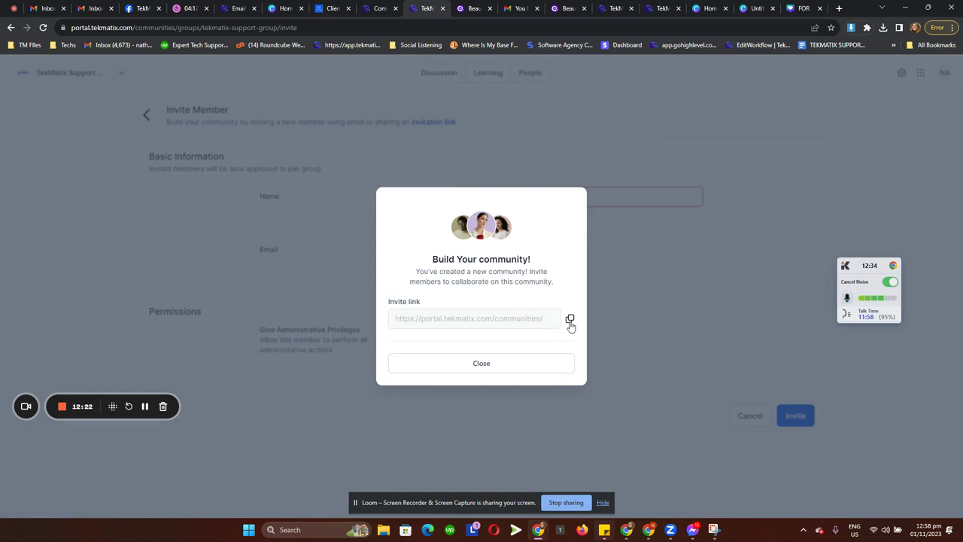
click(493, 365)
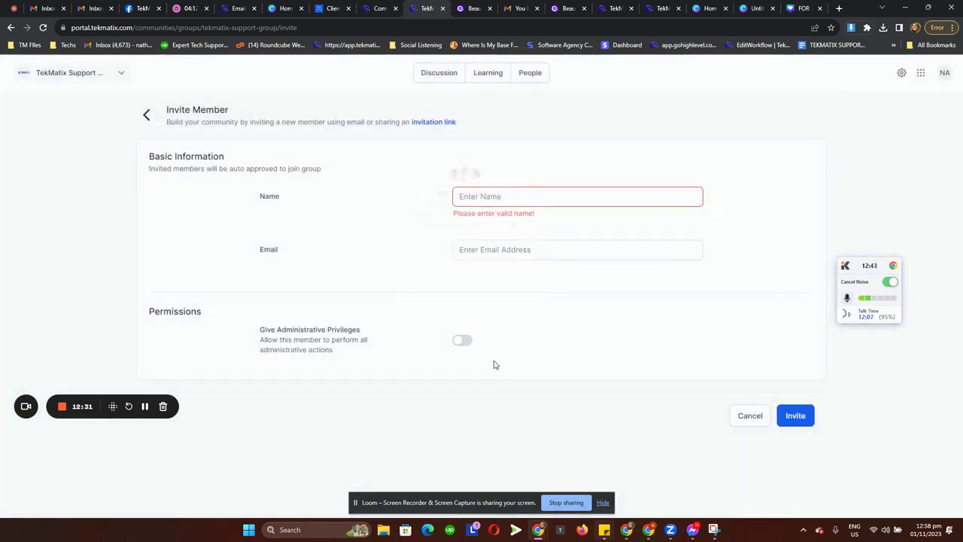
click(147, 116)
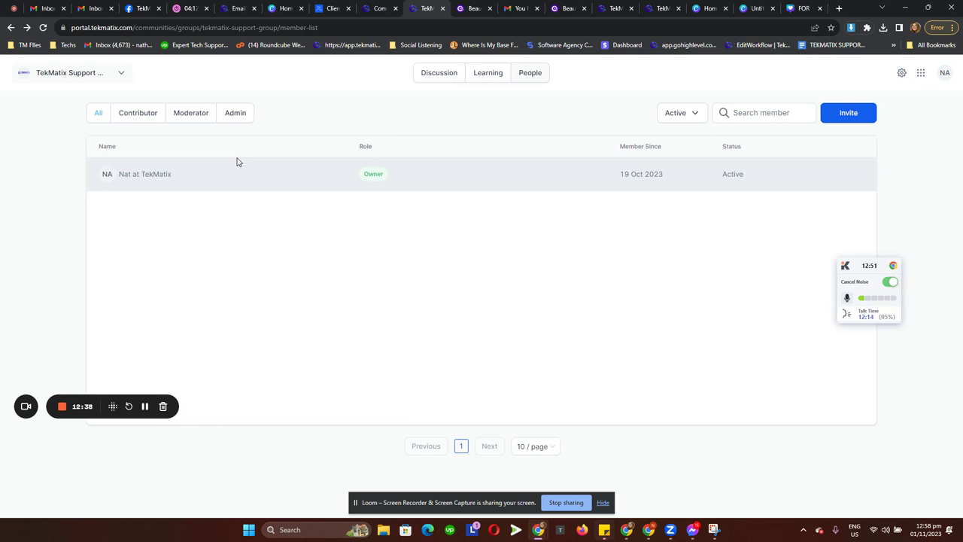
Review the group's Details settings and toggle the Accessible from switcher checkbox off and on.
click(900, 74)
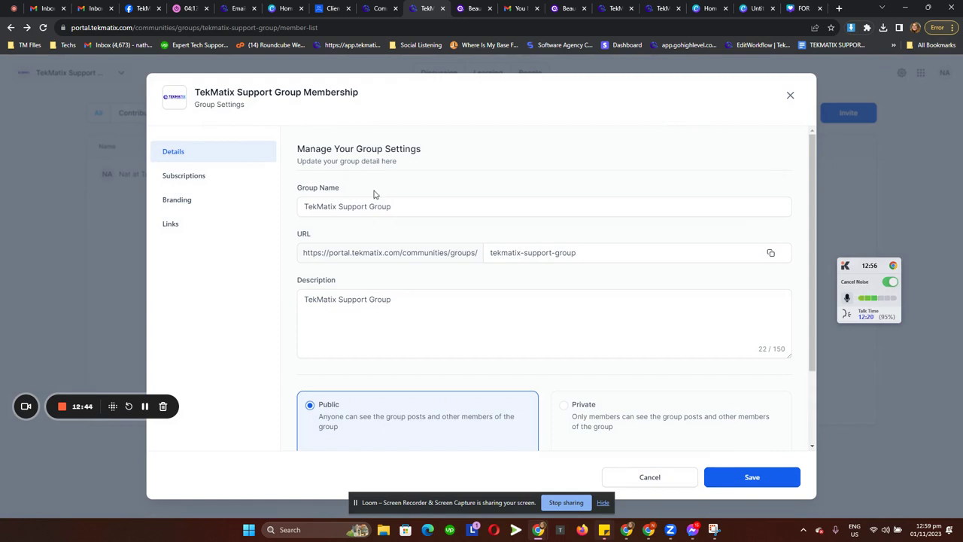
scroll(377, 194, down, 2)
click(379, 215)
scroll(380, 216, up, 2)
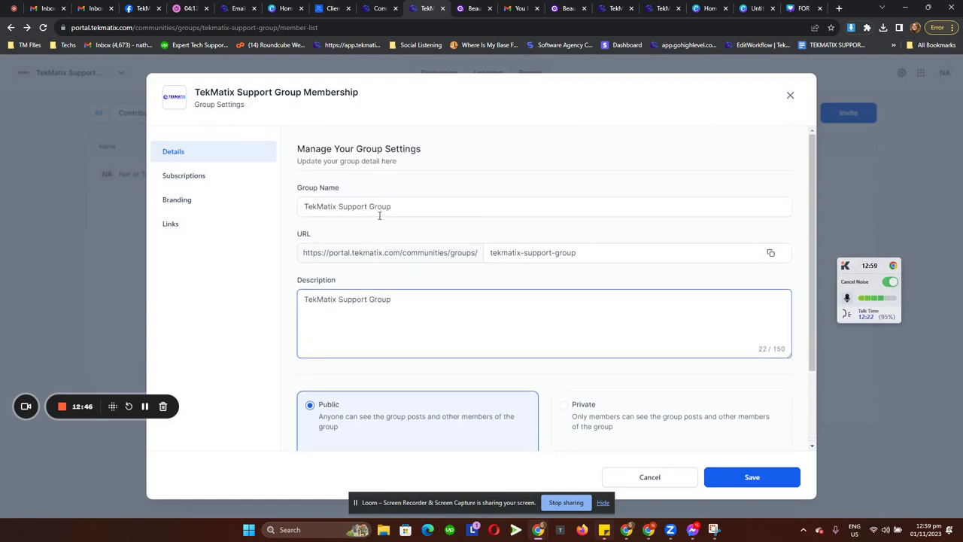
click(379, 215)
scroll(379, 215, down, 2)
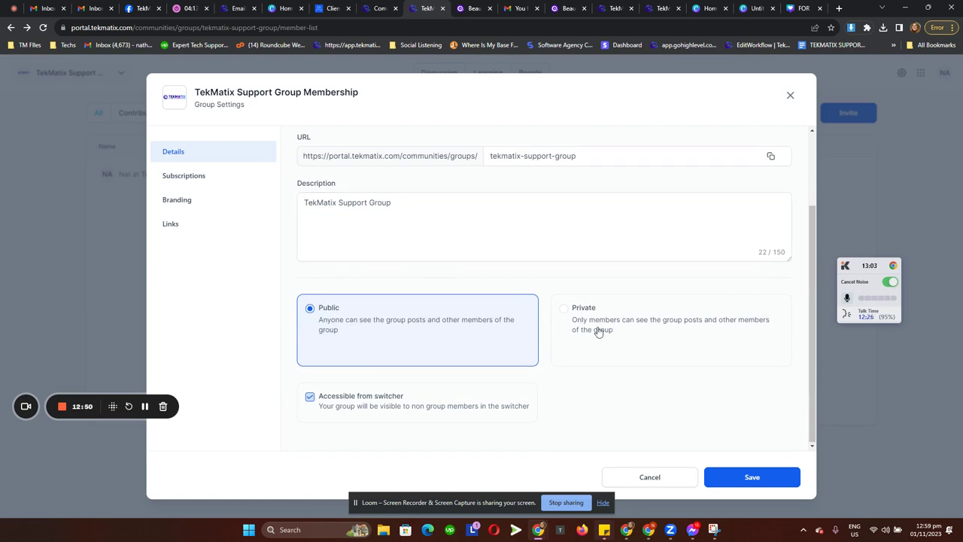
click(311, 400)
click(313, 404)
click(305, 393)
click(329, 413)
click(790, 96)
Reopen Group Settings and show the Subscriptions section with the $20/Month price.
click(99, 75)
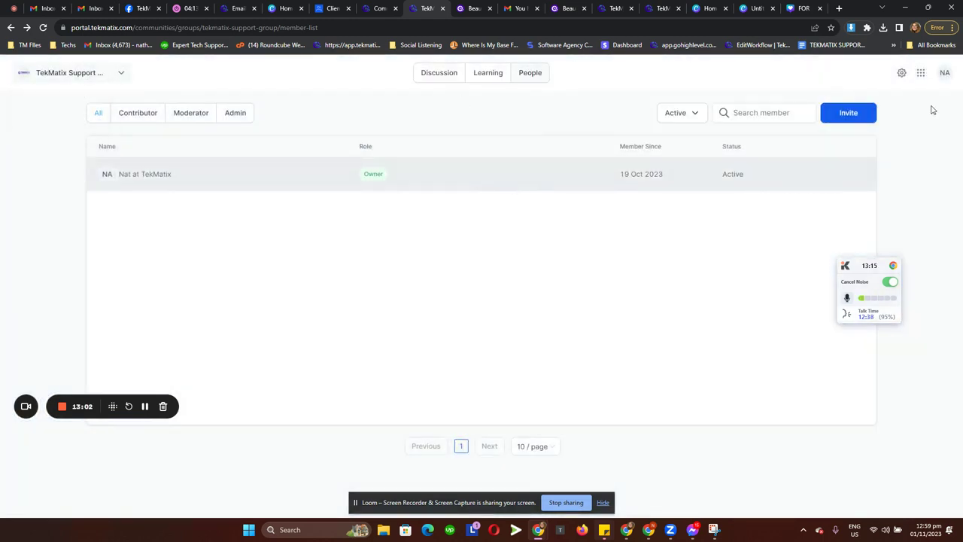
click(901, 73)
scroll(344, 391, down, 2)
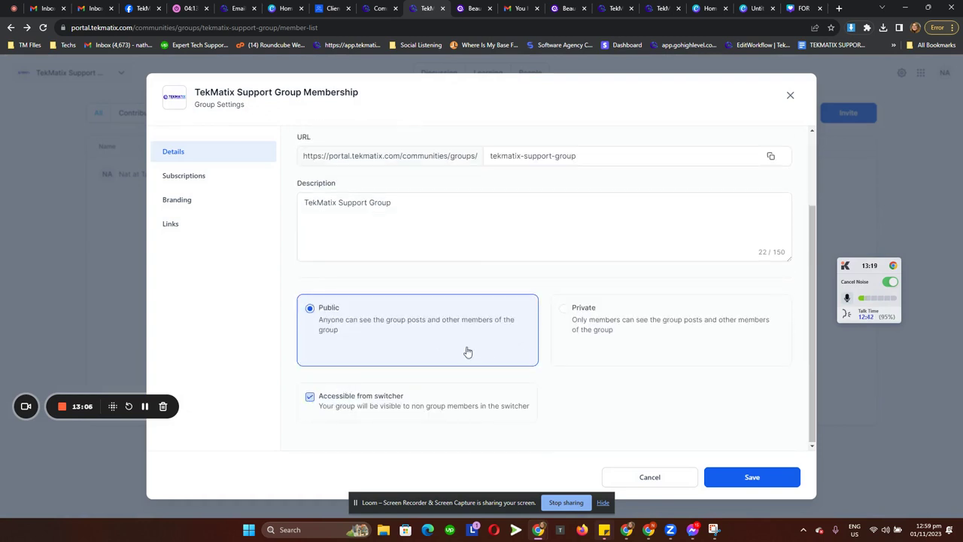
scroll(441, 346, up, 2)
scroll(317, 299, down, 2)
scroll(634, 338, up, 2)
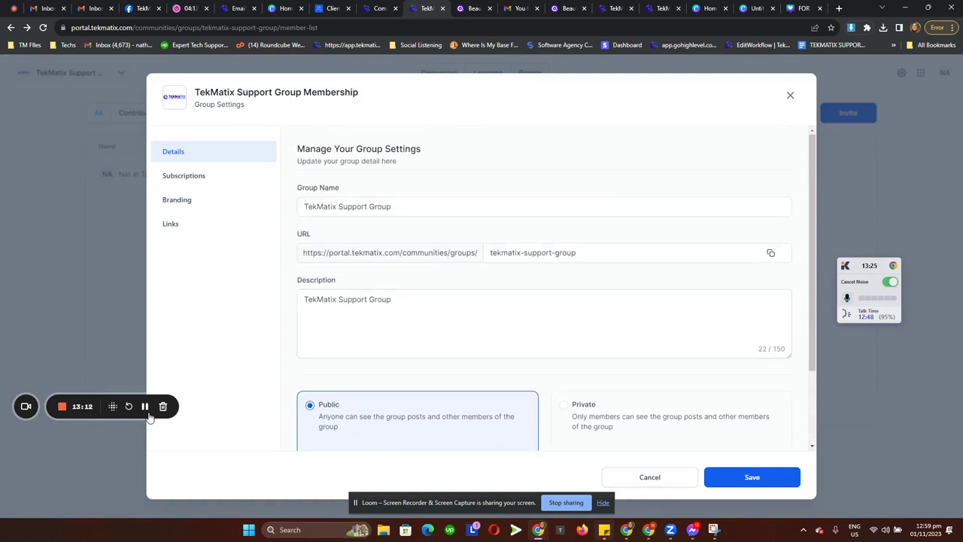
click(145, 406)
click(368, 211)
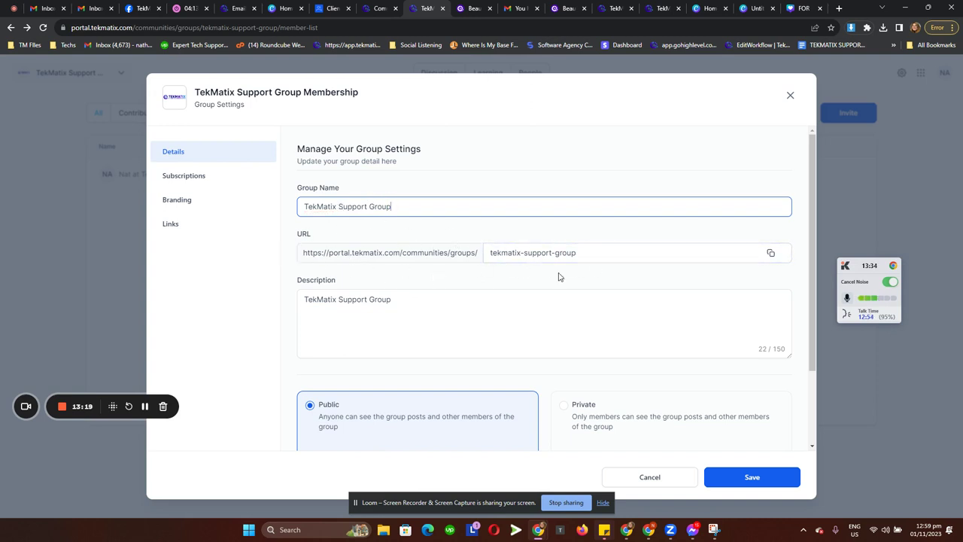
click(195, 181)
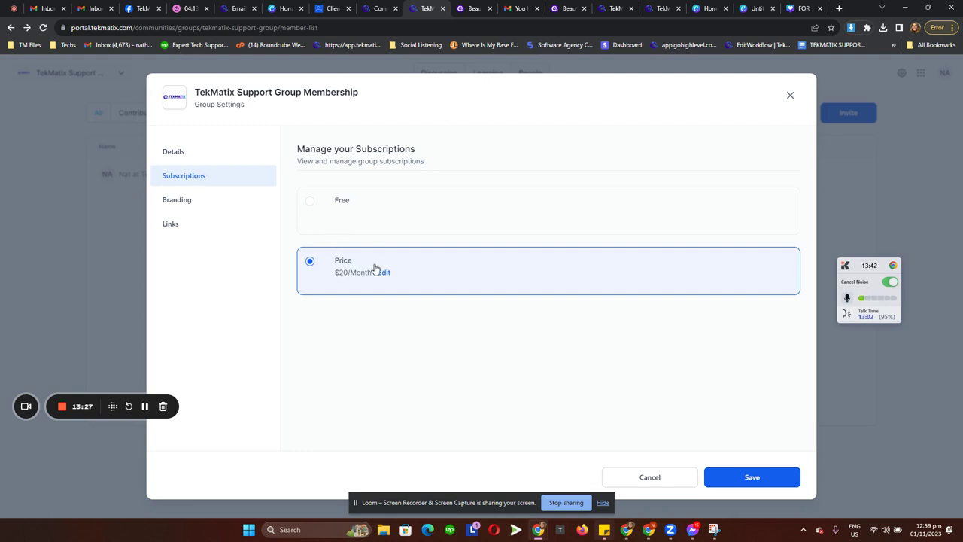
Keep the price at $20 AUD, Recurring, Monthly, turn off Test Mode, and save it.
click(342, 204)
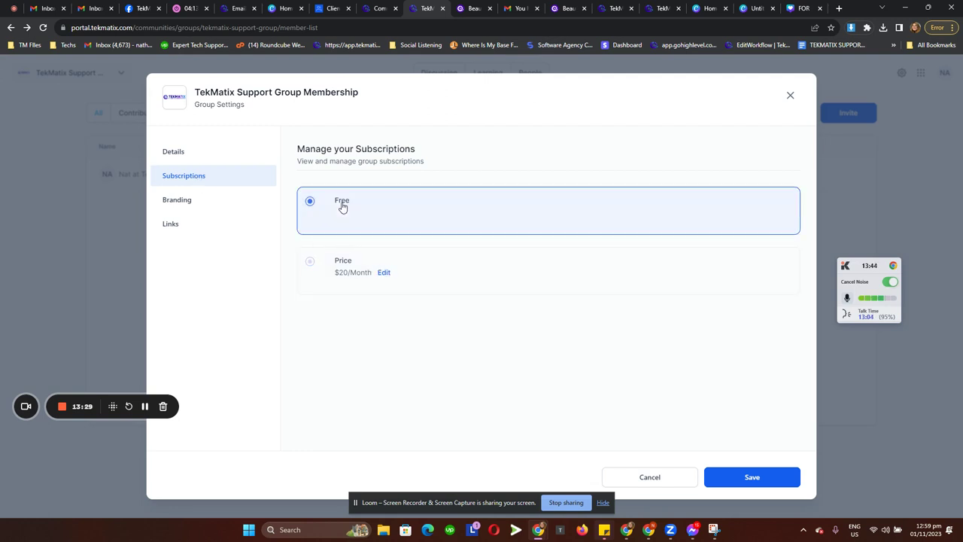
click(310, 264)
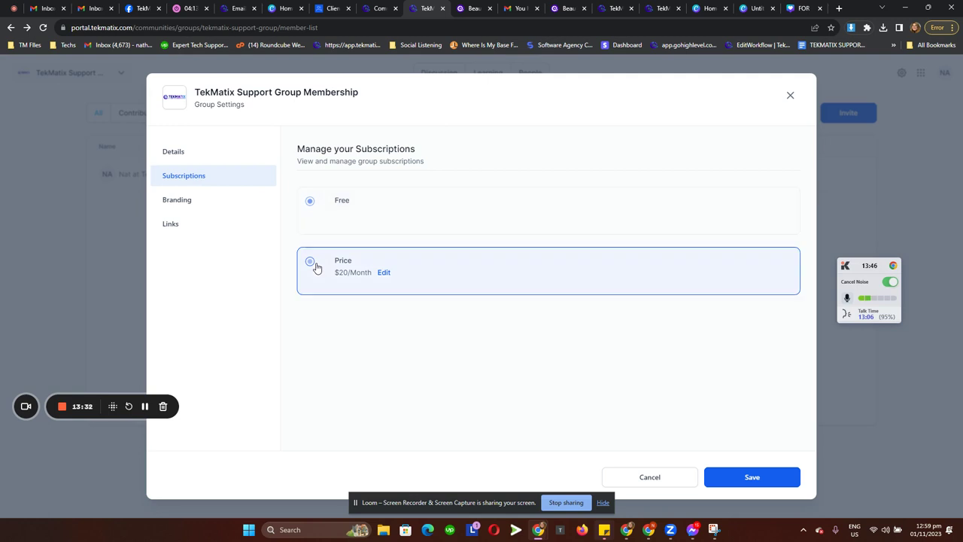
click(384, 274)
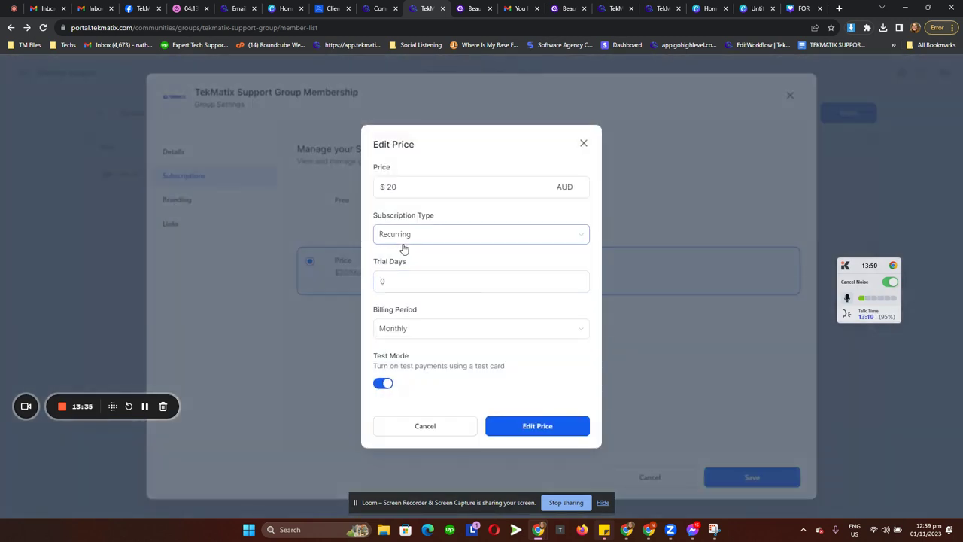
drag(426, 188, 371, 190)
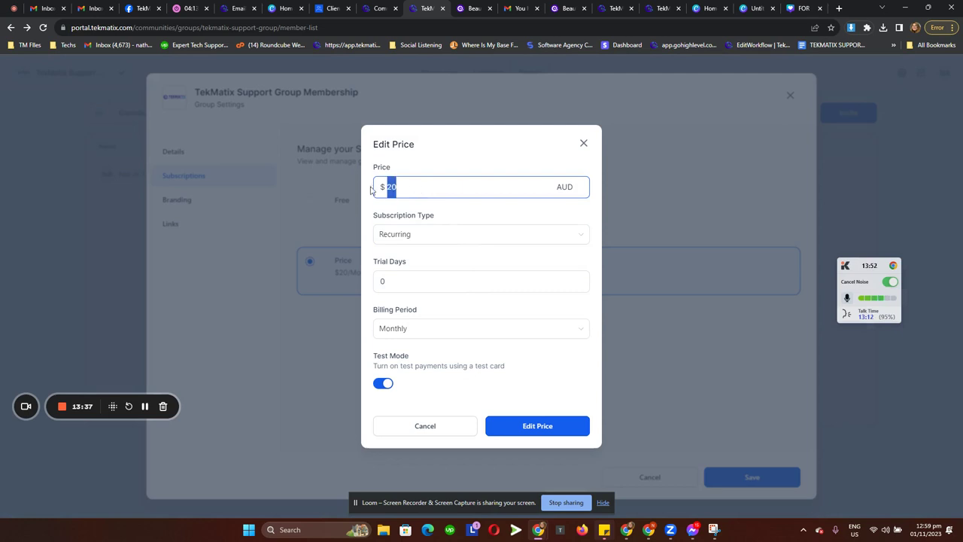
click(460, 173)
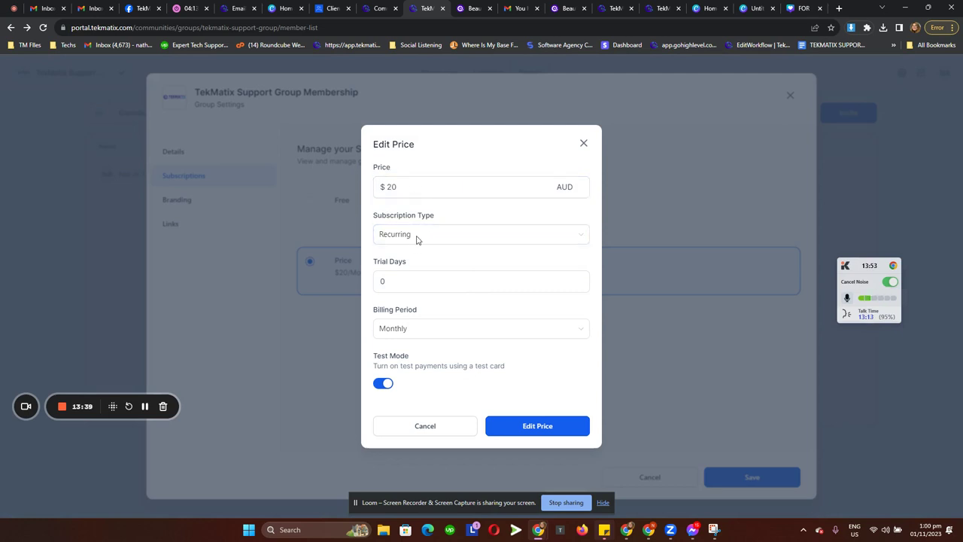
click(423, 240)
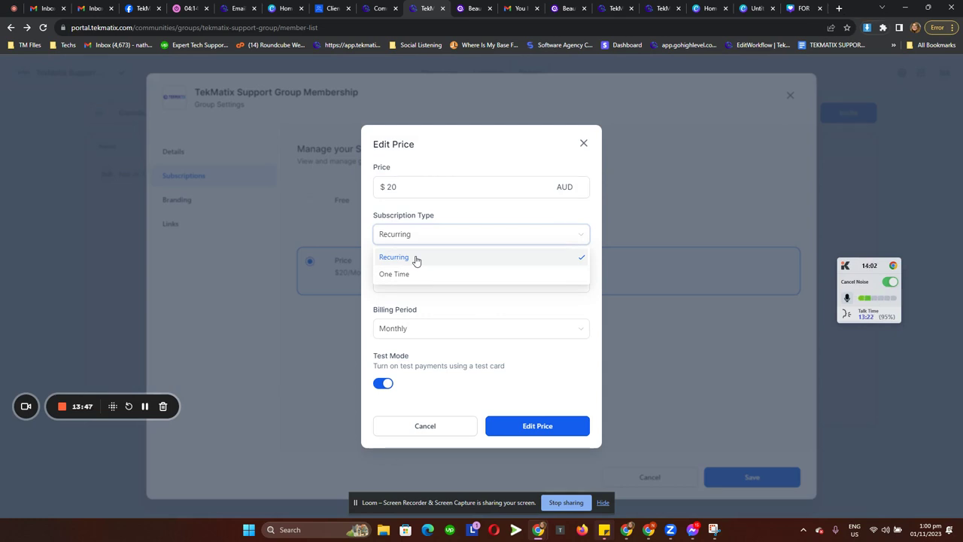
click(458, 213)
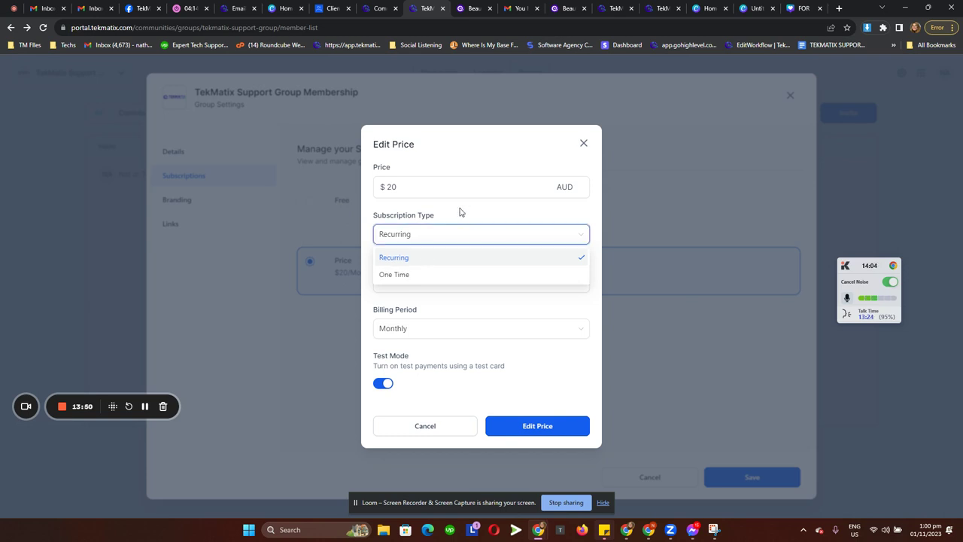
click(439, 334)
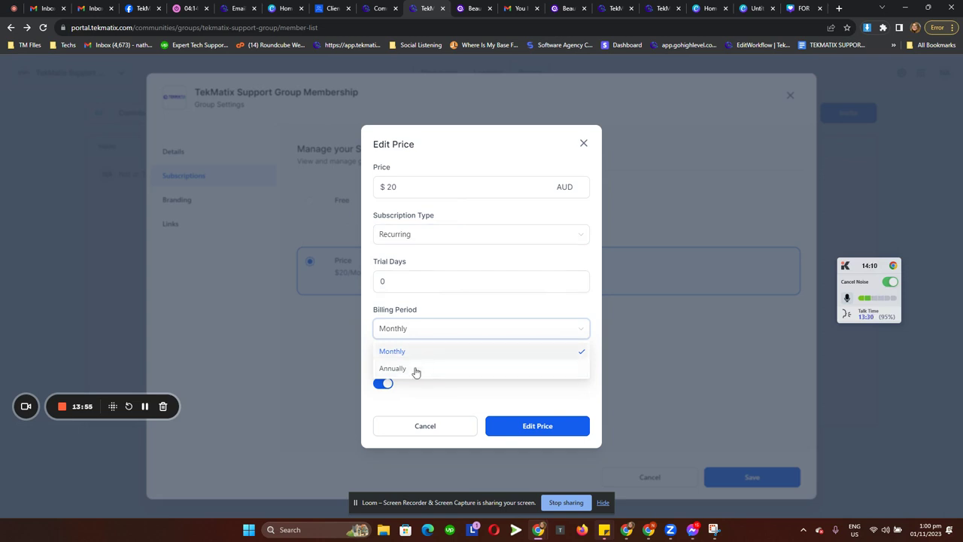
click(452, 410)
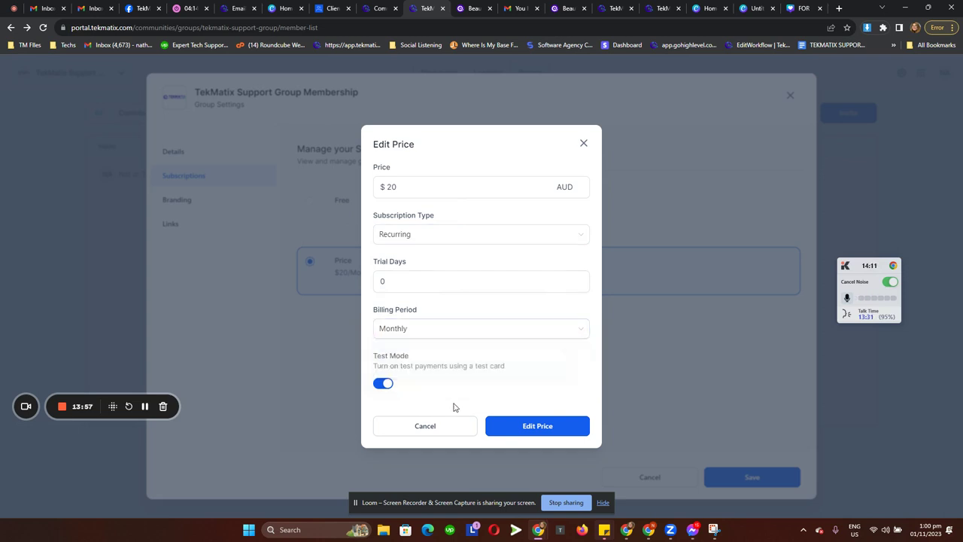
click(384, 384)
click(531, 426)
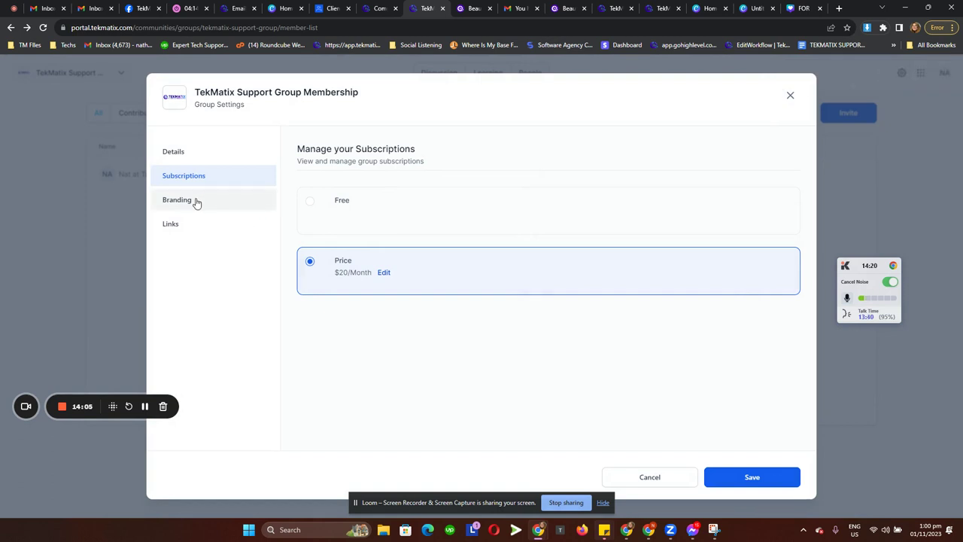
Scroll through the group's Branding settings, check the empty Links section, then close Group Settings.
click(216, 209)
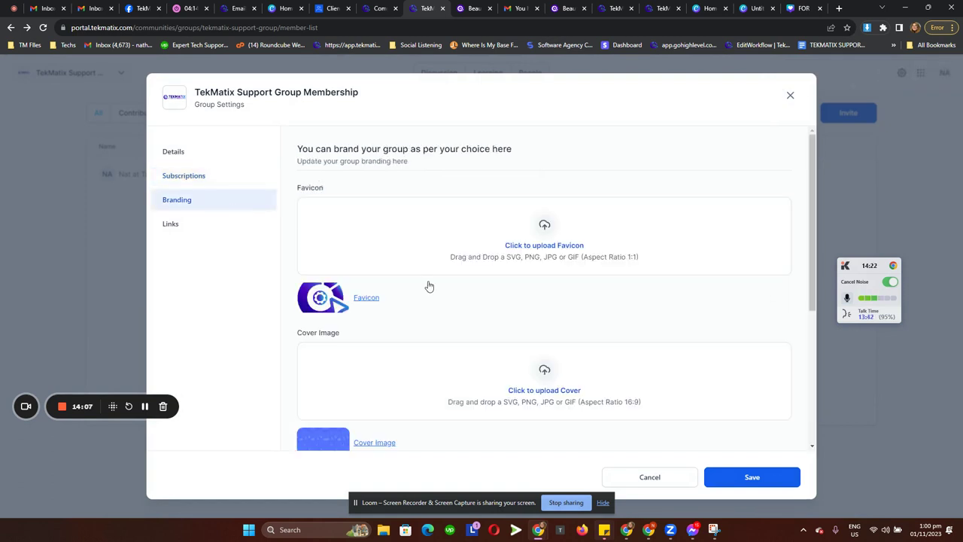
scroll(429, 286, down, 3)
scroll(429, 286, up, 3)
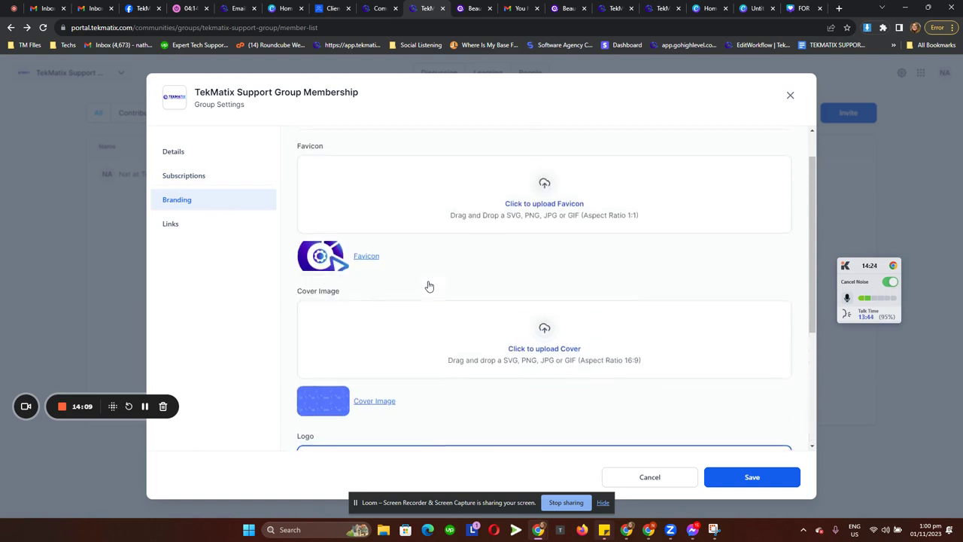
scroll(429, 286, down, 2)
scroll(428, 284, down, 1)
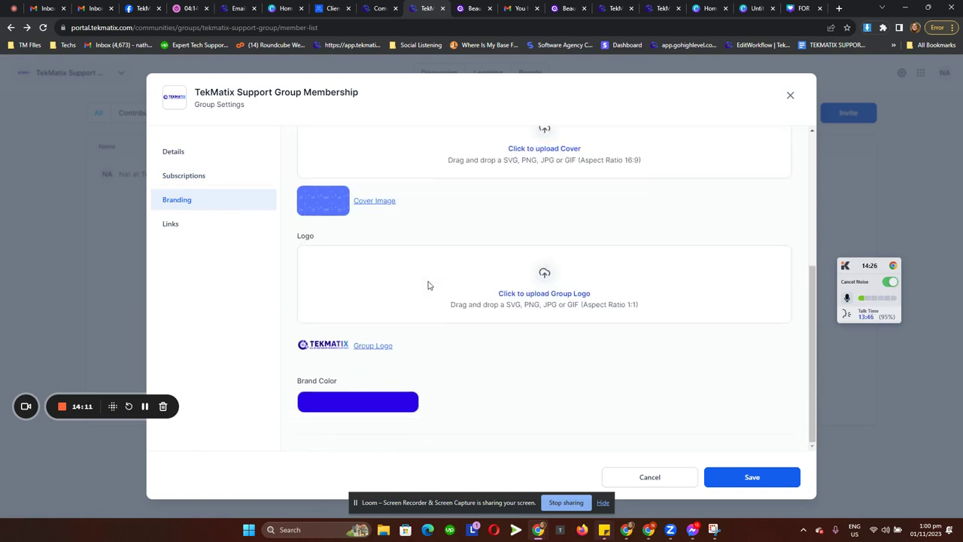
click(204, 233)
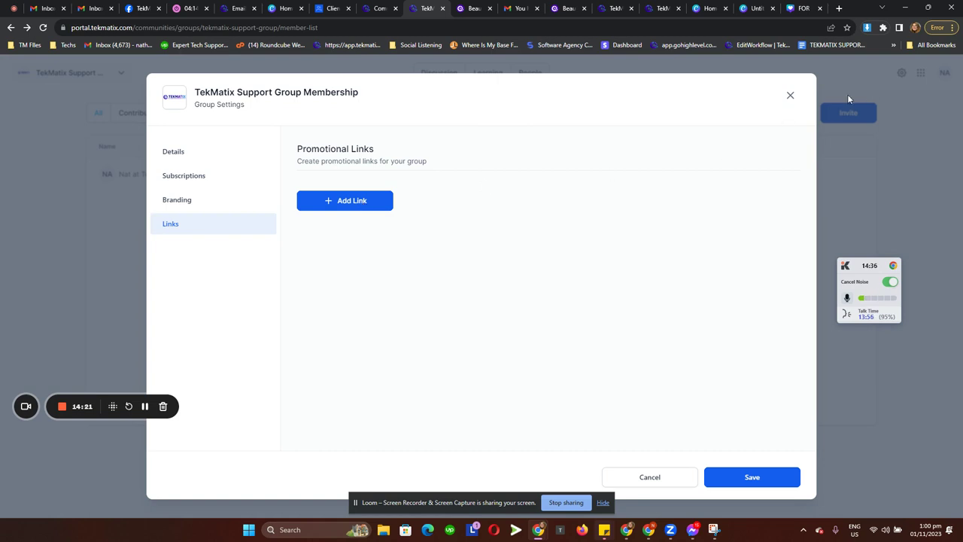
click(790, 96)
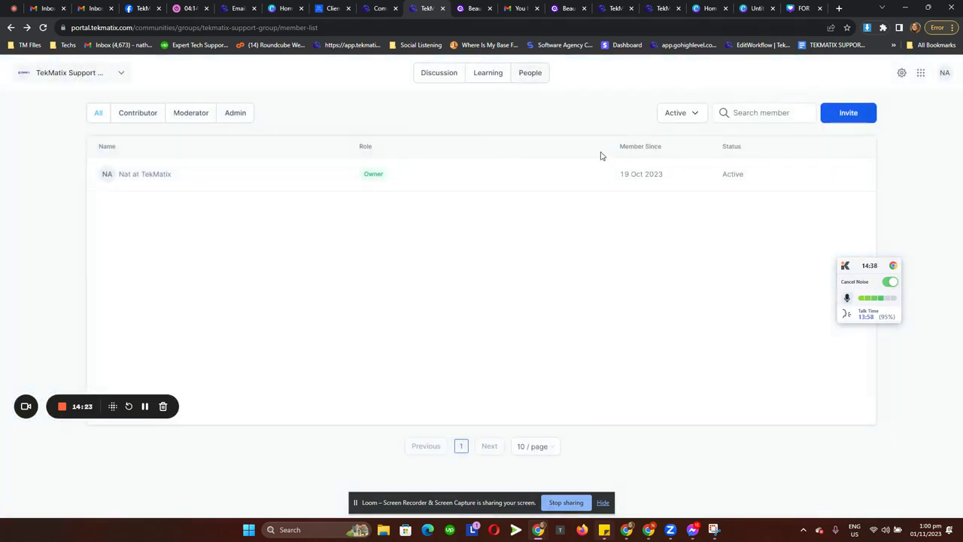
Check the Active member status filter options, then go to the group's Discussion feed.
click(681, 117)
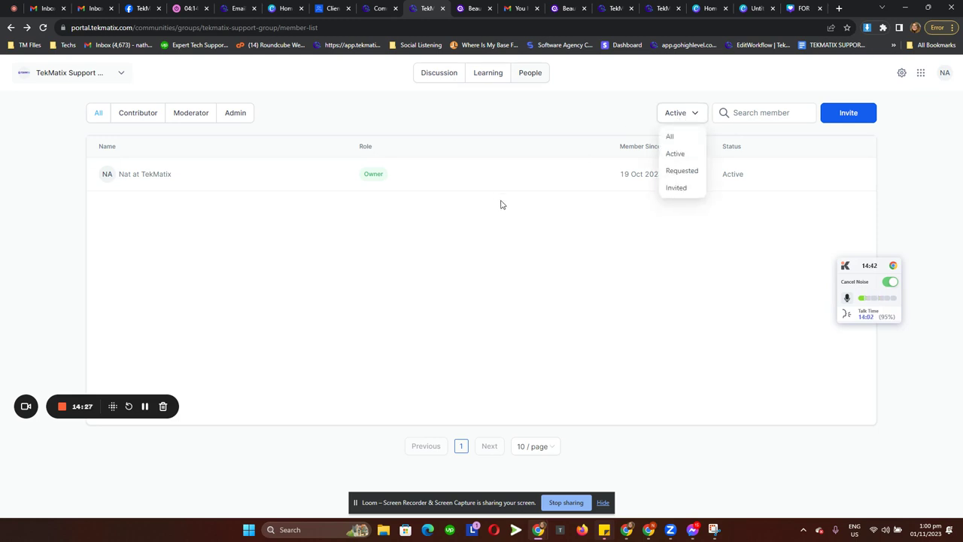
click(501, 204)
click(684, 118)
click(435, 75)
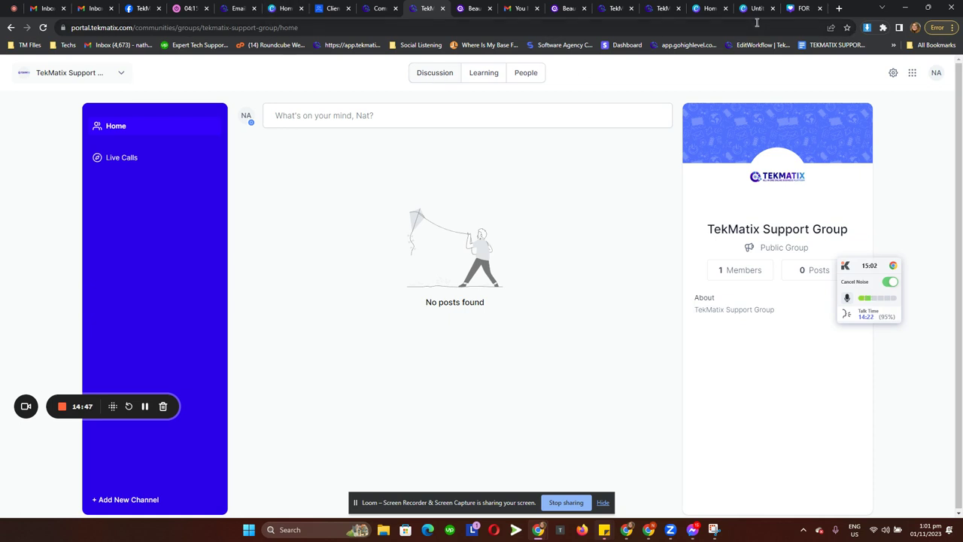
Go to tekmatix.com in a new tab and open the BOOK A CALL page.
click(838, 9)
text(www.tekm)
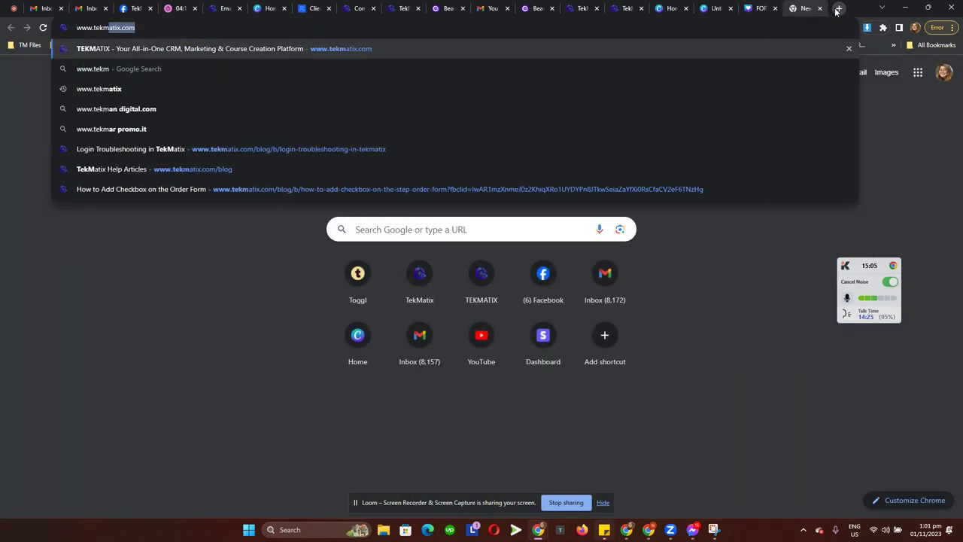
key(Return)
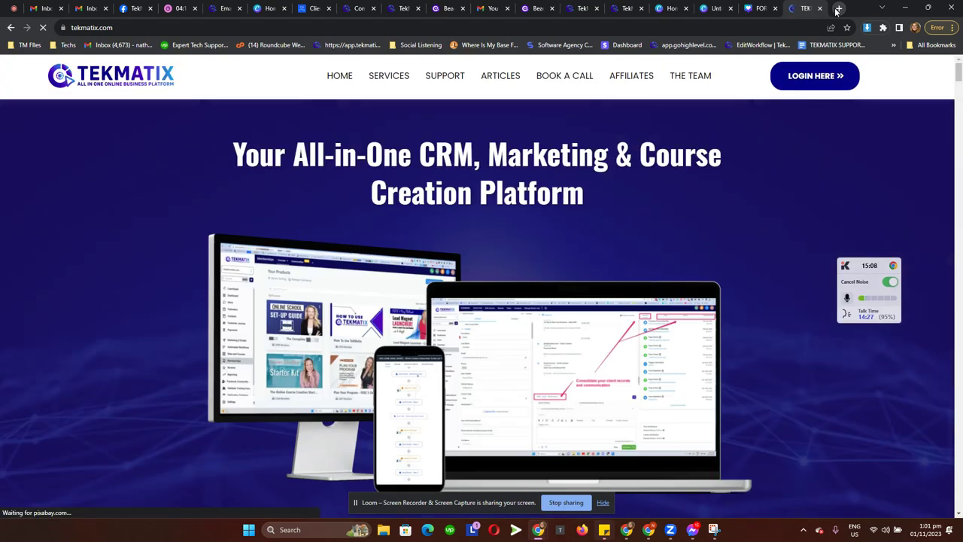
click(578, 81)
scroll(511, 226, down, 3)
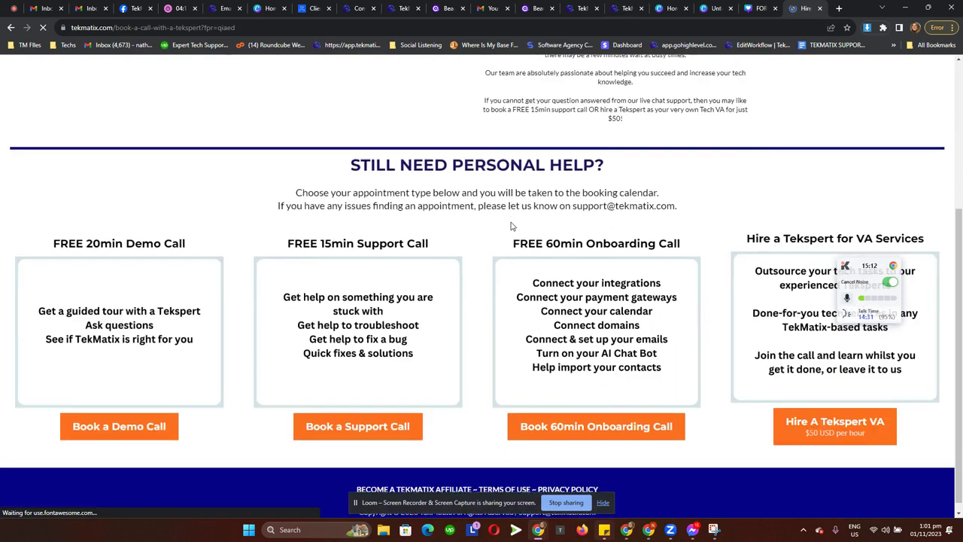
scroll(511, 226, up, 3)
scroll(334, 338, down, 3)
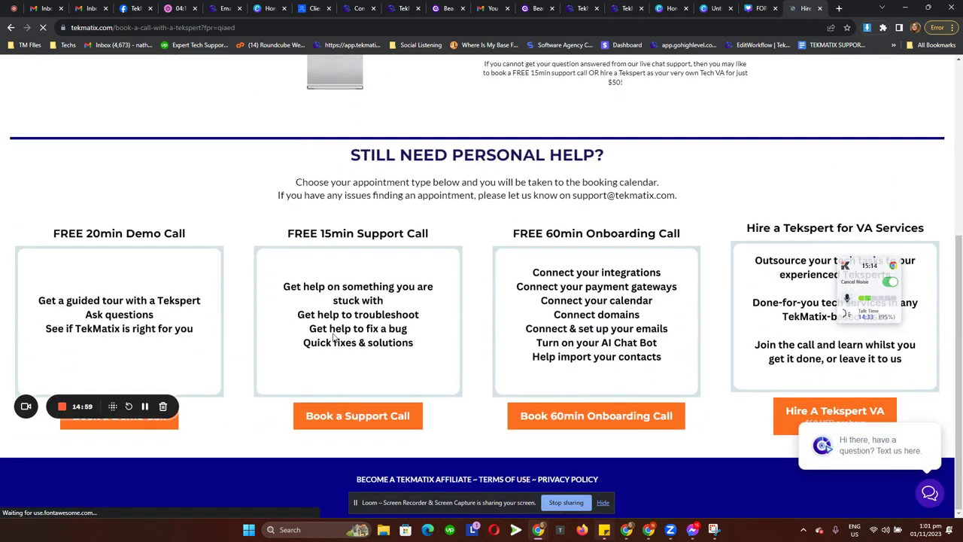
Open the Free 15 Min Support Call calendar and choose a specific staff member.
click(341, 412)
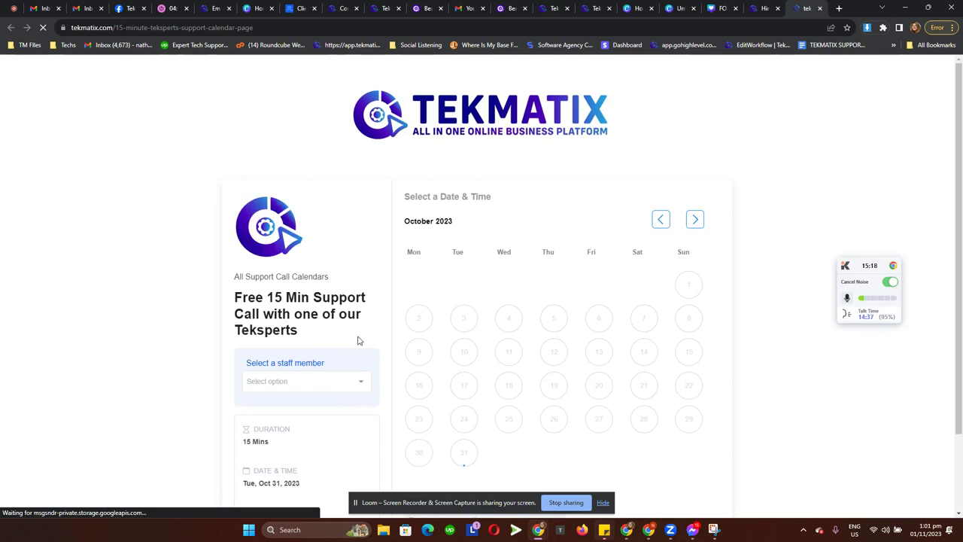
scroll(358, 342, down, 1)
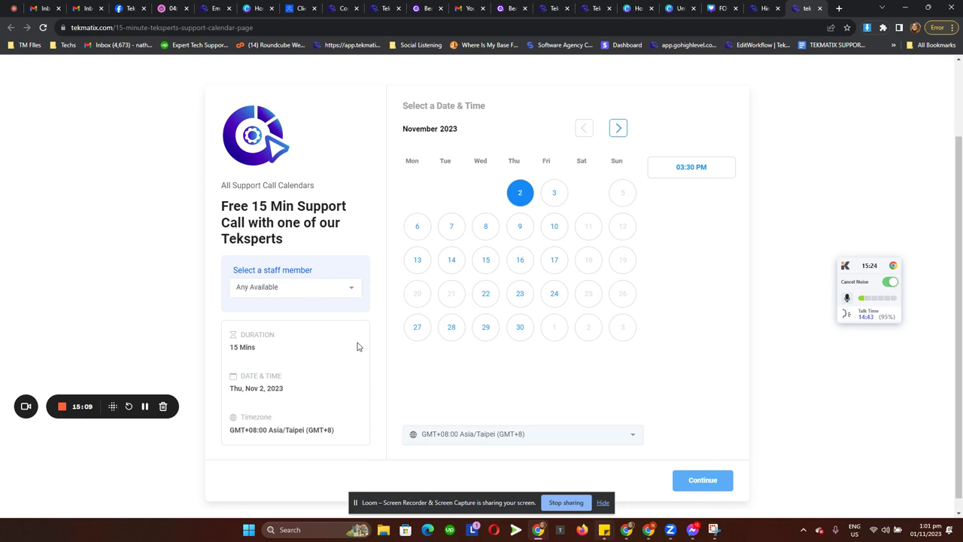
click(329, 288)
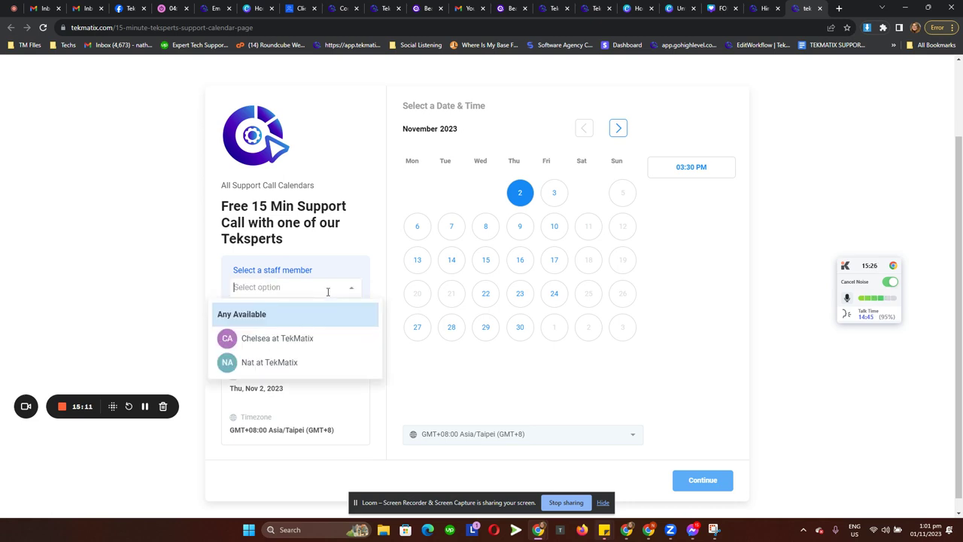
click(276, 365)
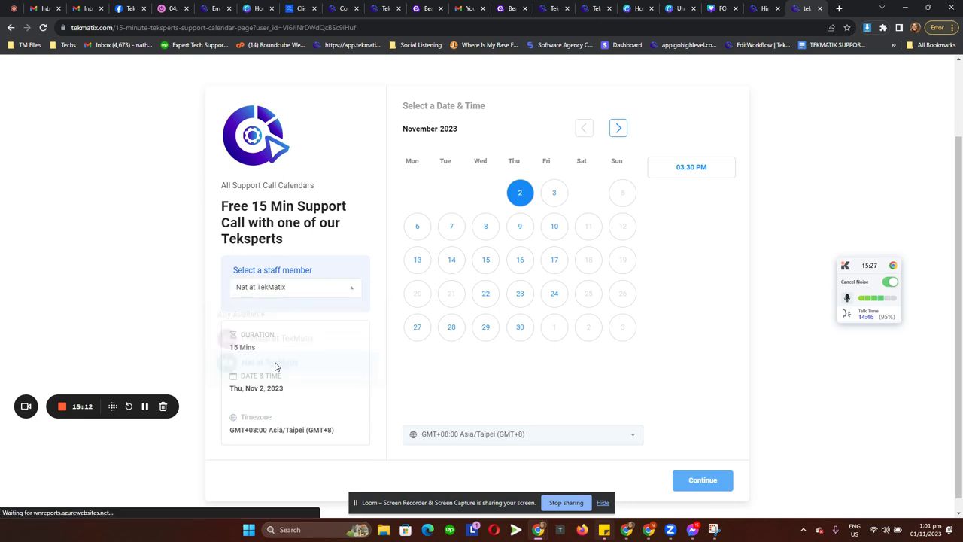
click(308, 292)
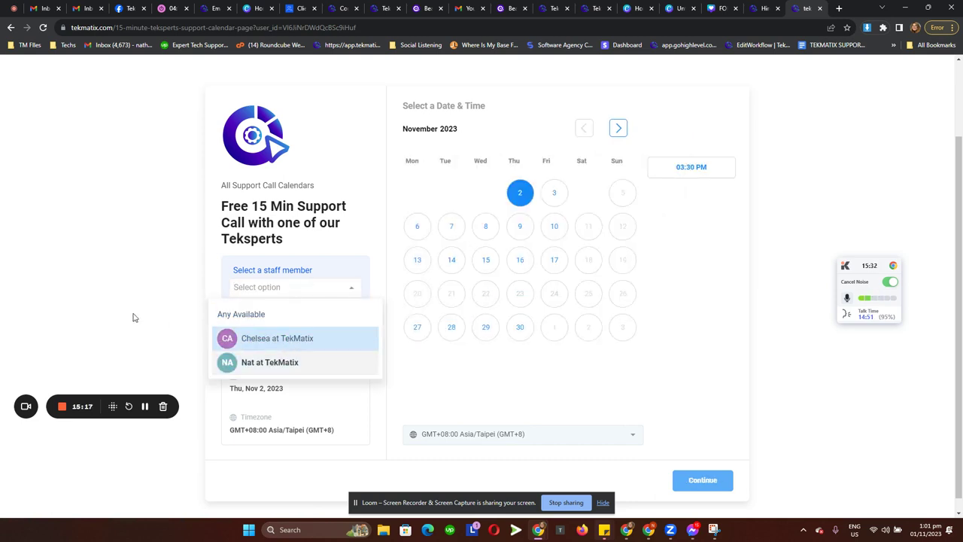